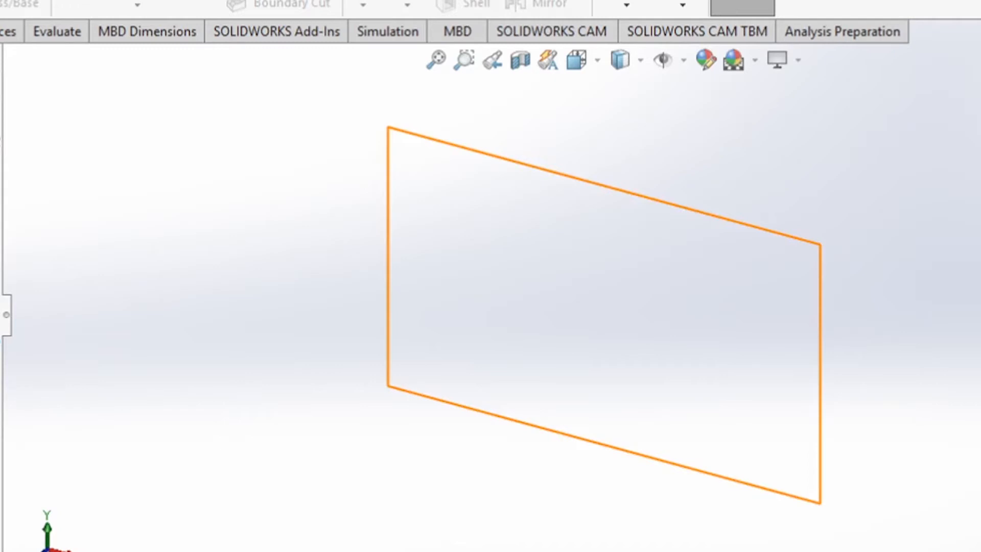
Start a sketch on the Front Plane and draw two concentric circles at the origin, with radii of about 34 mm and 15 mm.
click(1, 268)
click(1, 32)
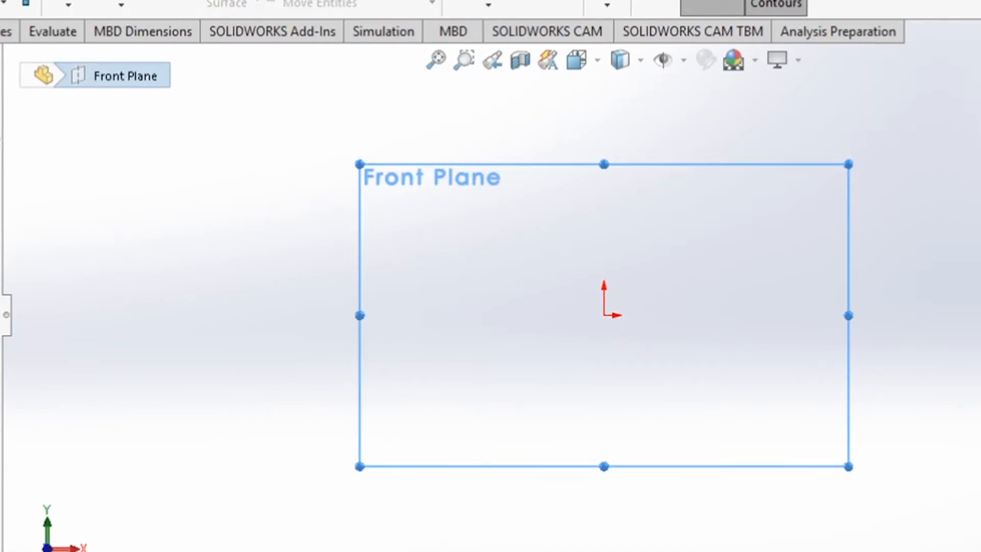
click(604, 316)
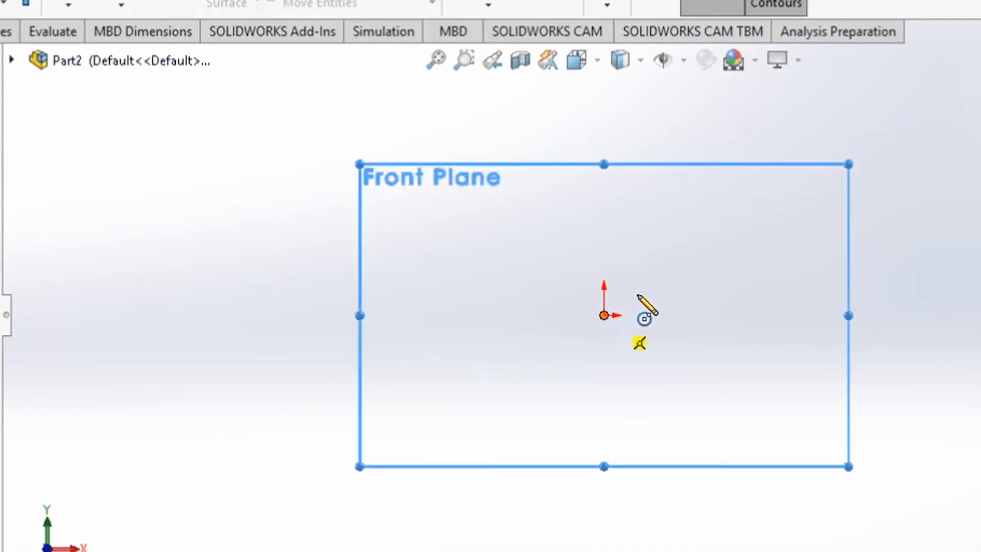
click(683, 267)
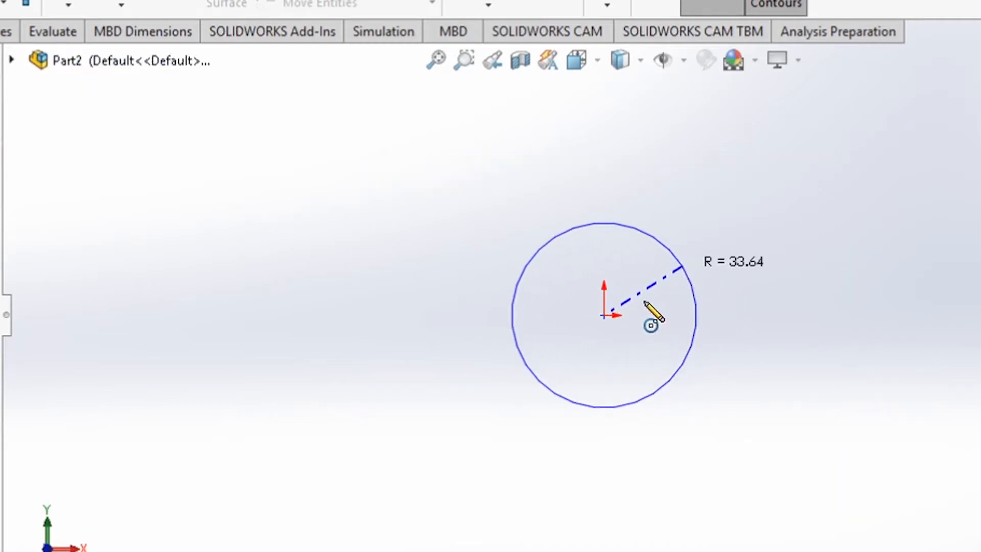
click(604, 315)
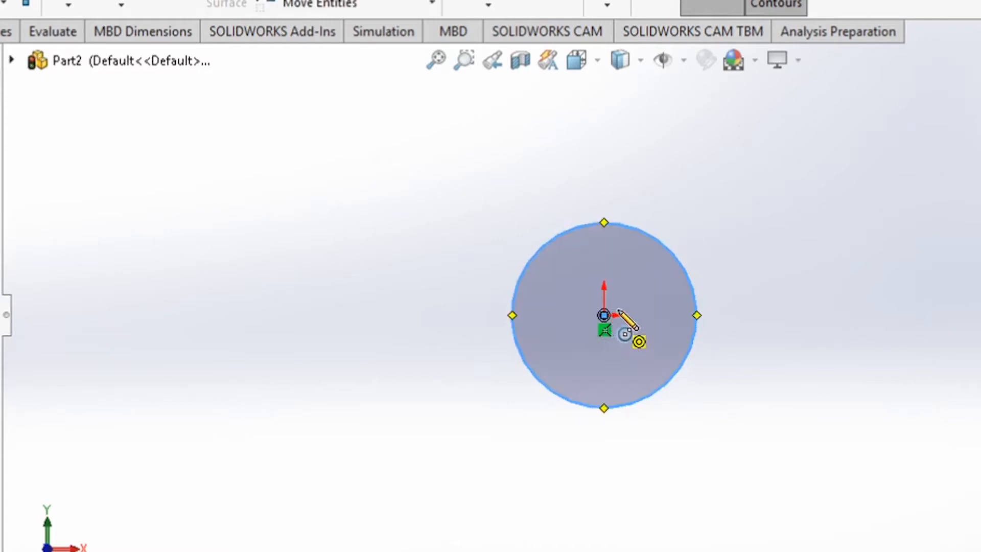
click(648, 295)
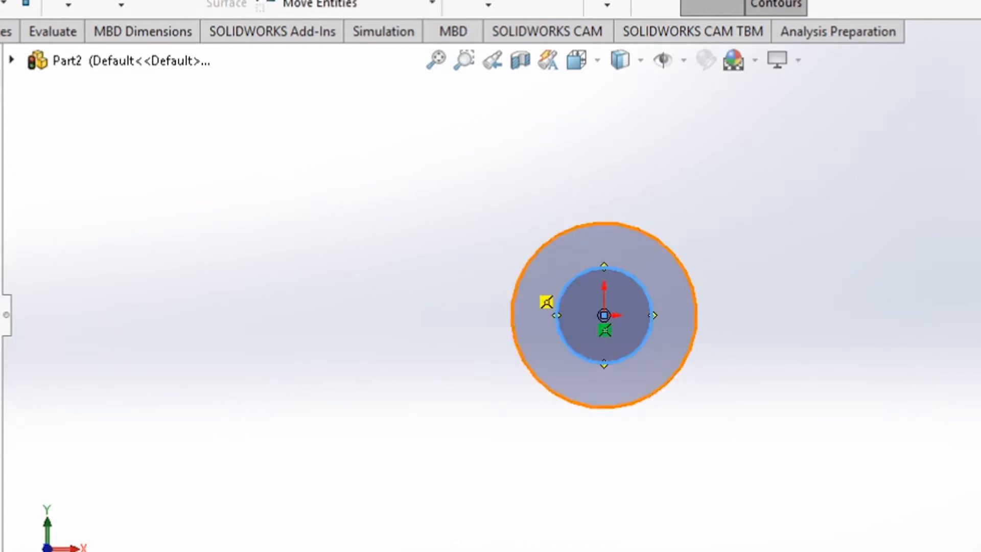
Dimension the outer circle with a diameter of 56 mm.
click(697, 316)
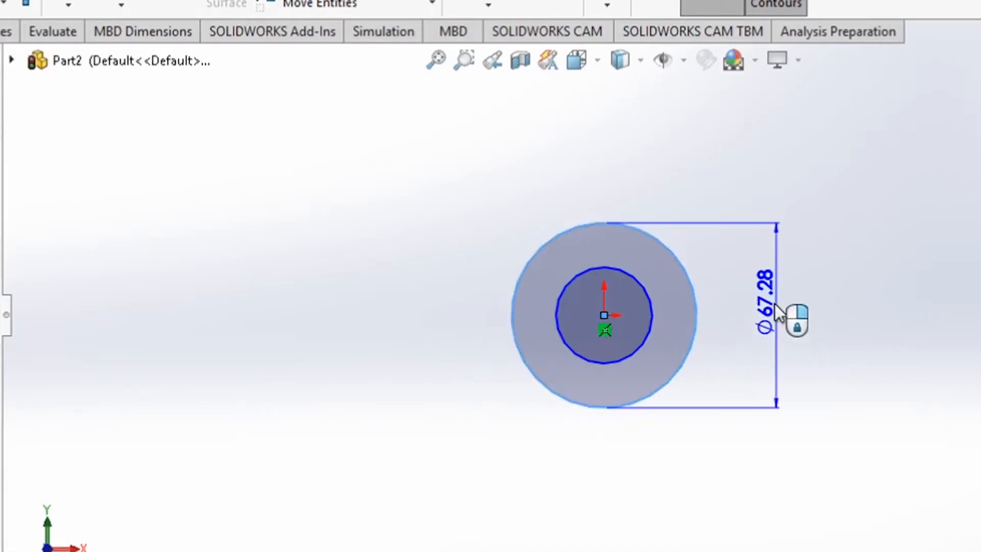
click(761, 306)
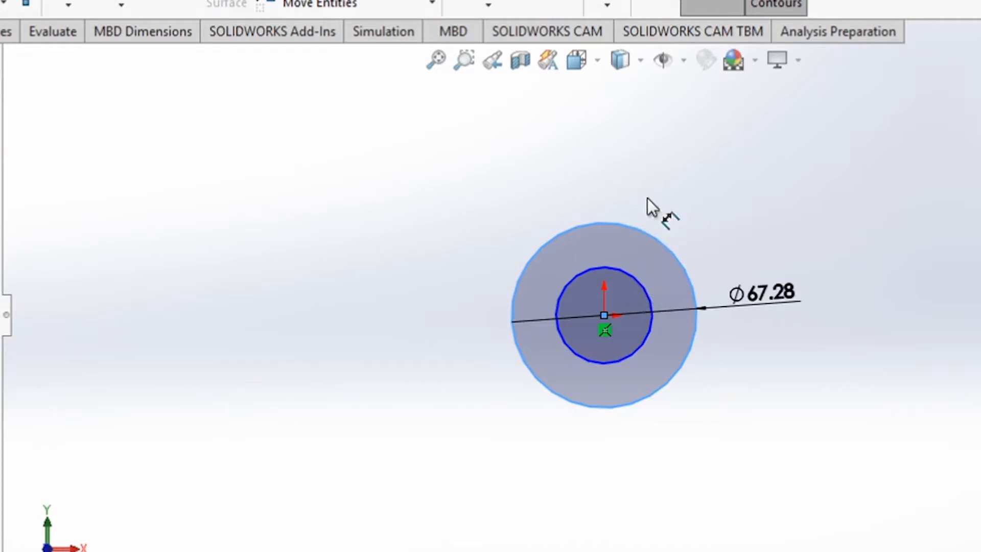
click(646, 290)
text(56)
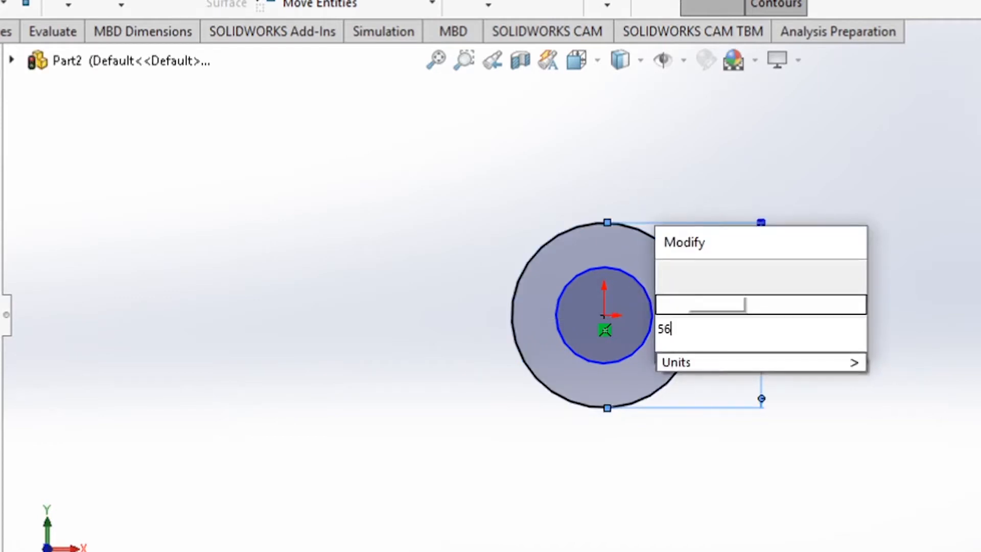
key(Return)
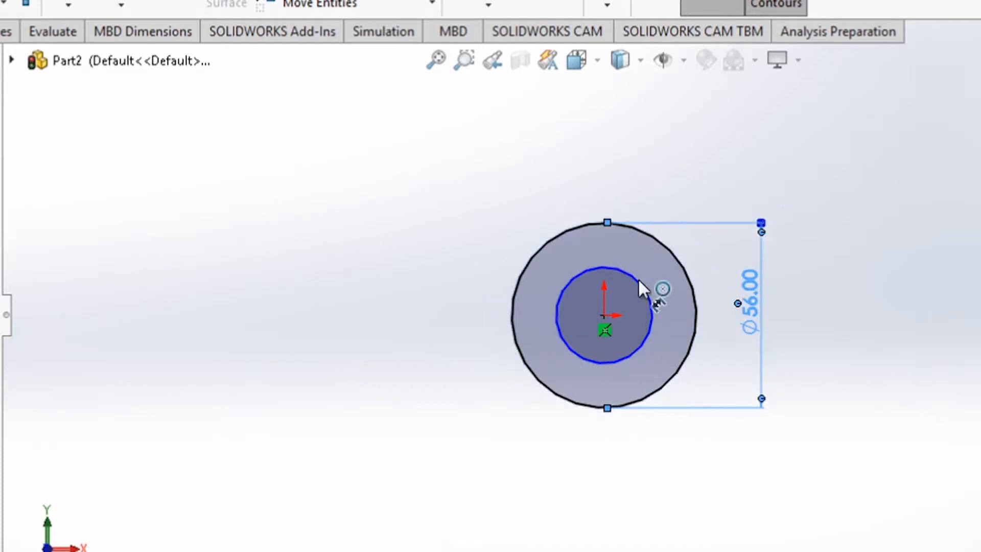
Dimension the inner circle with a diameter of 30 mm.
click(644, 294)
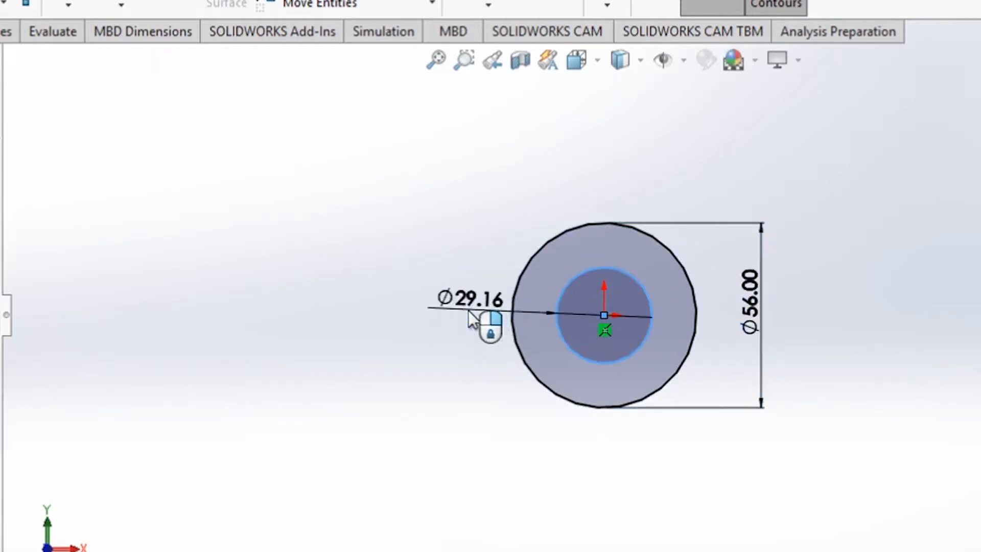
click(468, 310)
text(30)
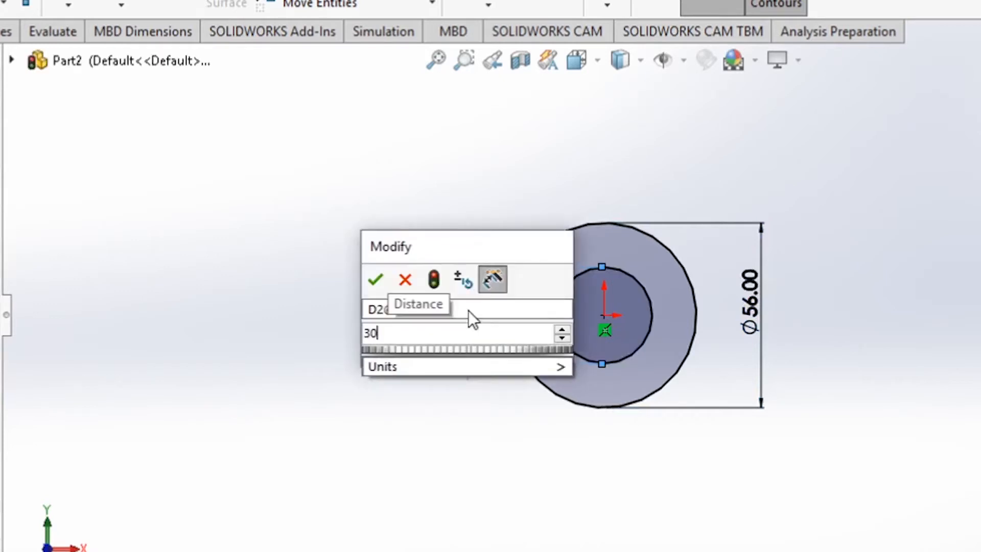
key(Return)
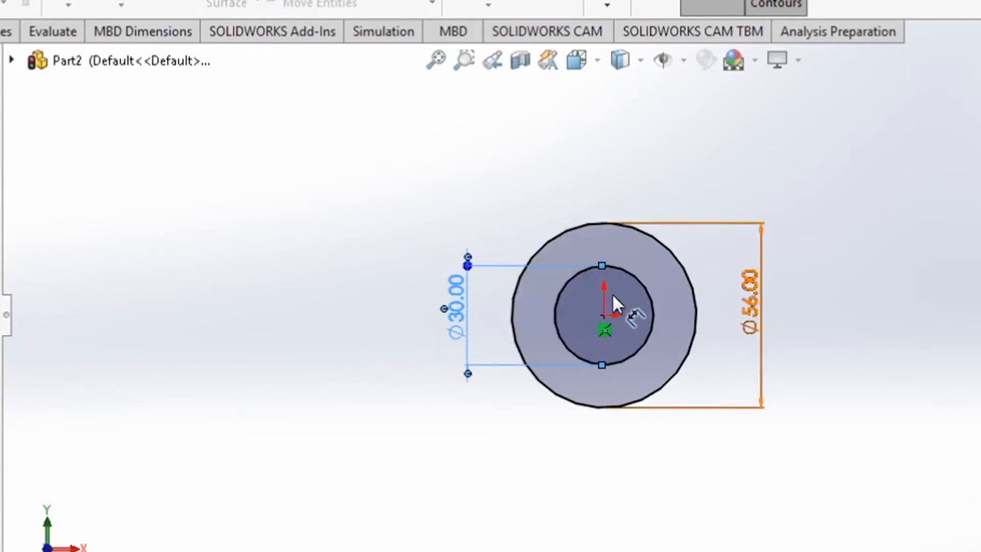
click(605, 330)
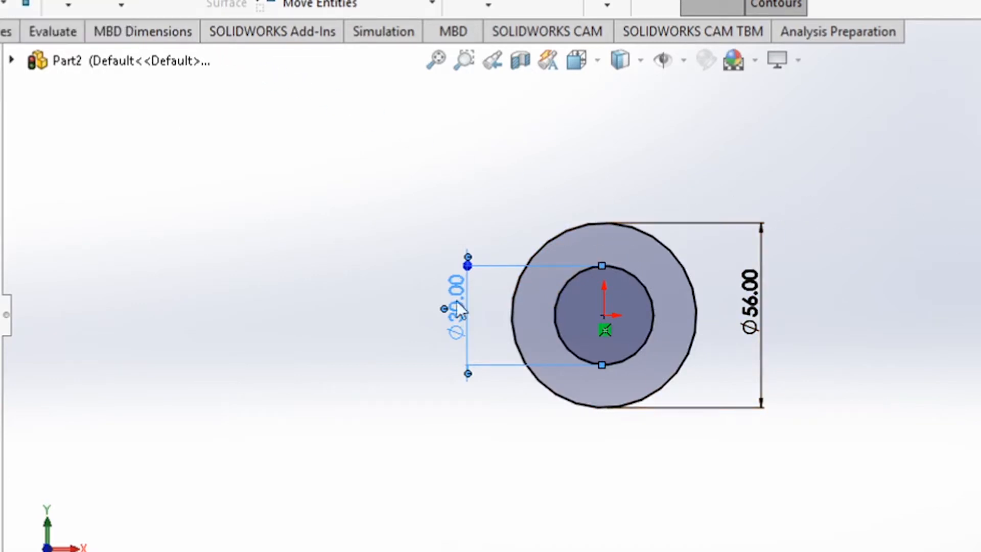
Draw a horizontal line rightward from the outer circle's top point, ending in an upward 90° tangent arc of about 11 mm radius.
key(l)
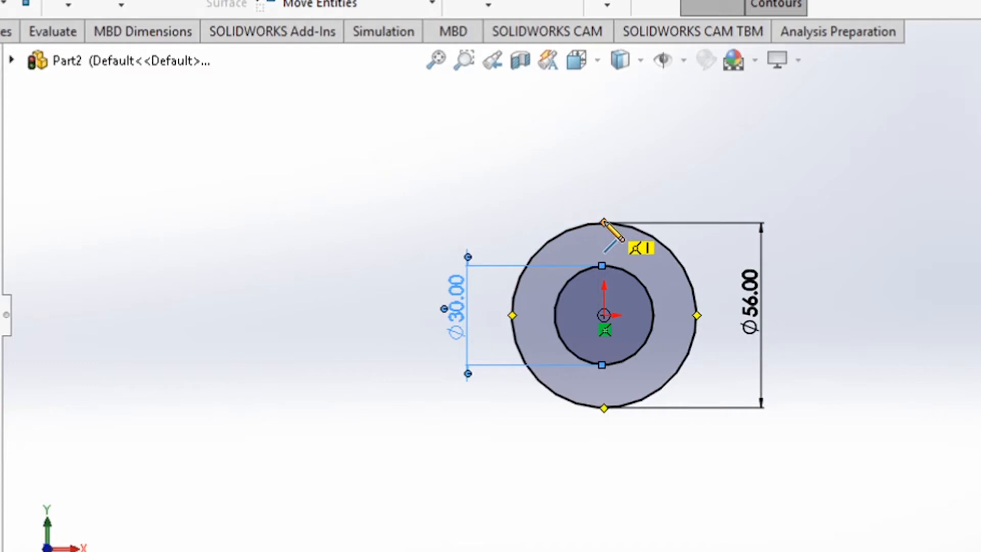
click(603, 223)
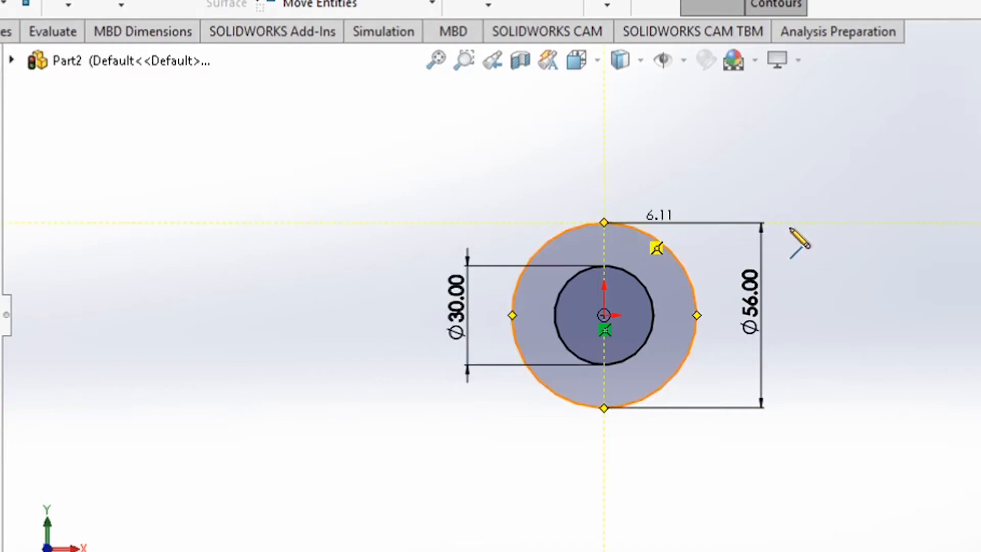
click(868, 223)
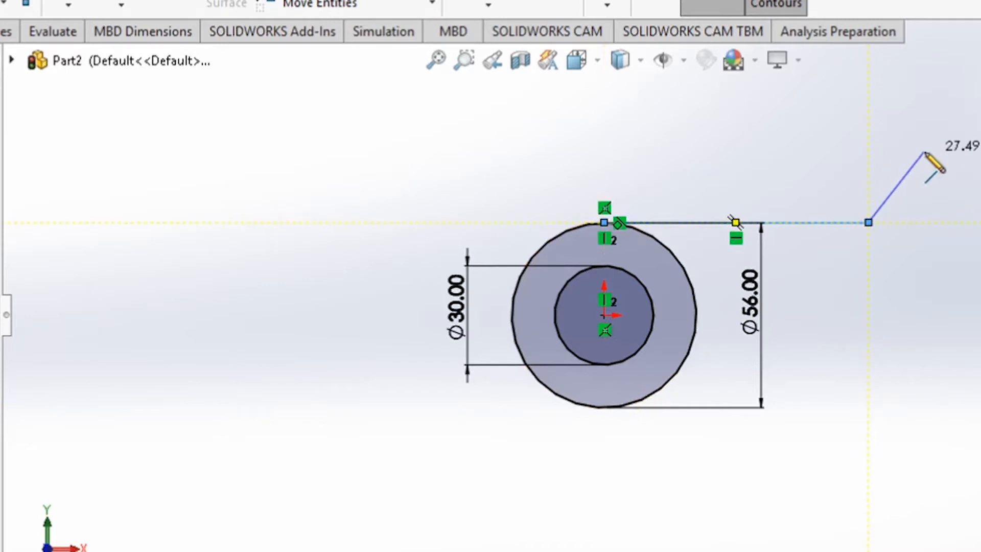
double_click(869, 222)
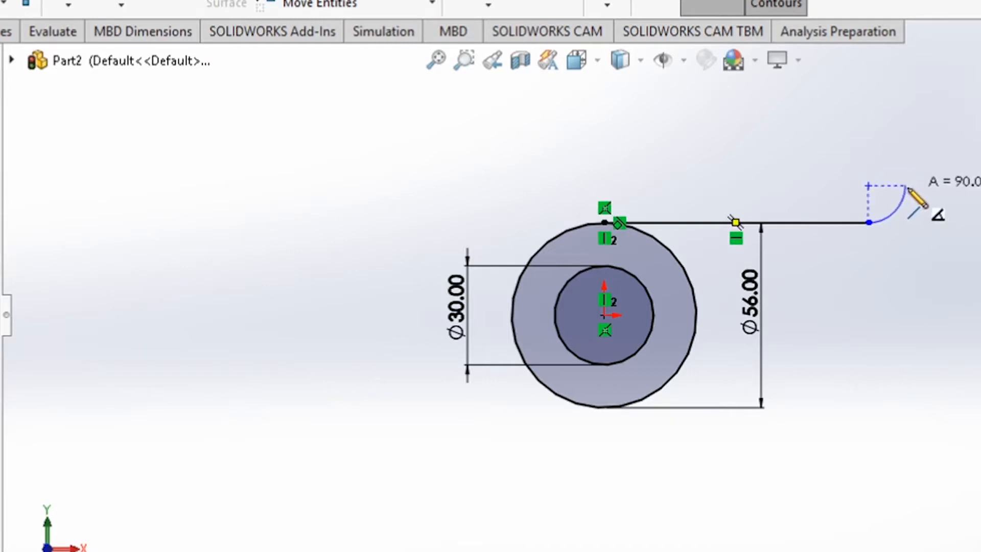
click(905, 186)
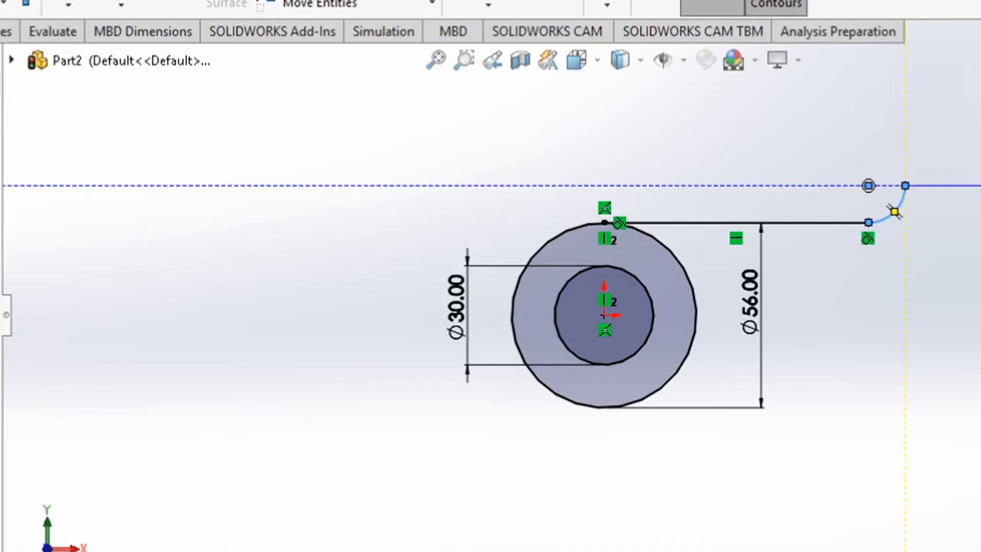
Continue the profile with a horizontal line from the arc's end and a stepped lower edge running back towards the circles.
click(894, 212)
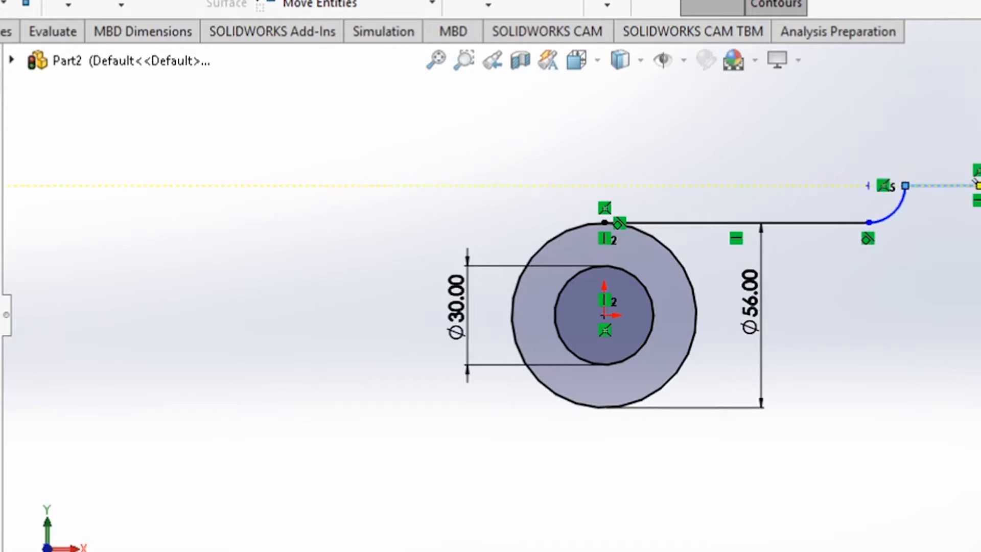
click(976, 185)
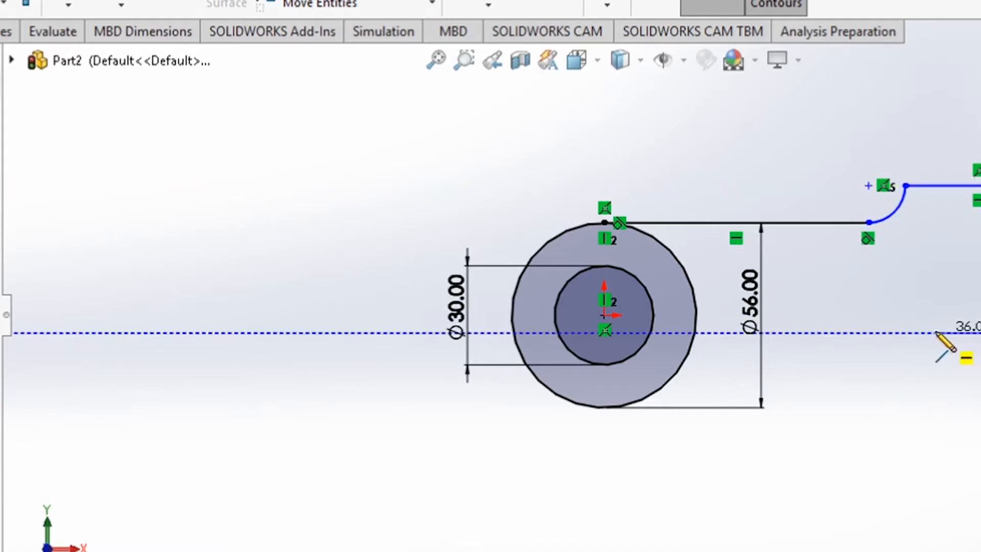
click(950, 333)
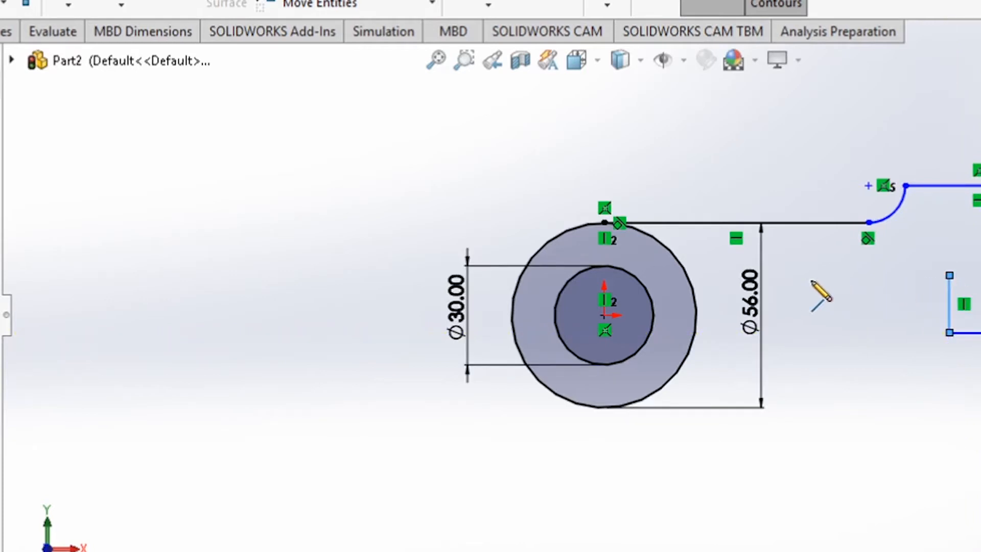
click(793, 275)
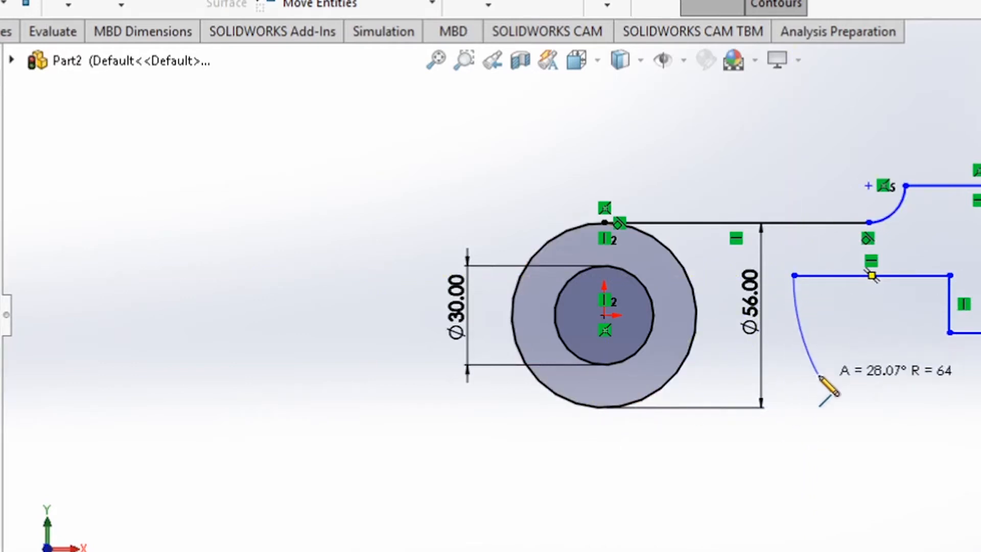
key(Escape)
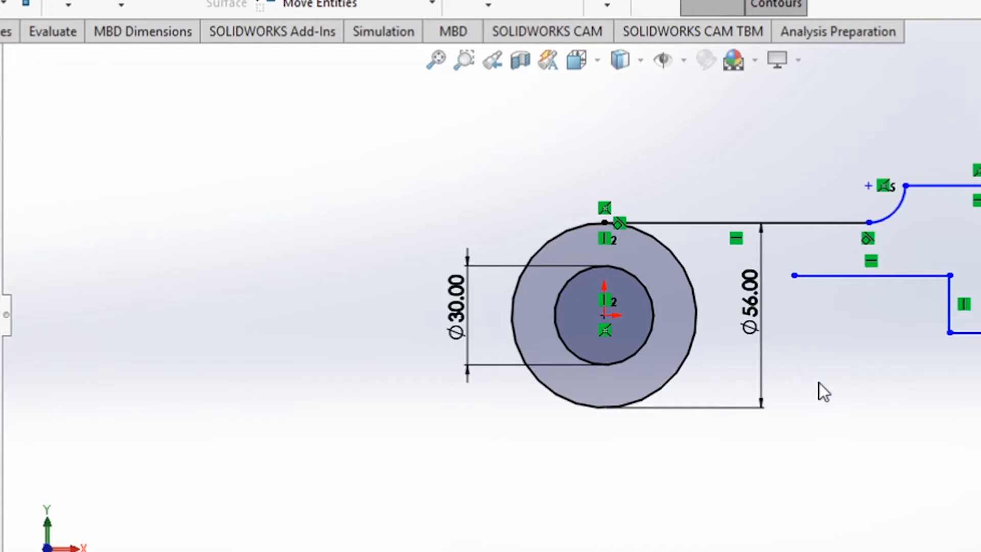
Move the 56 mm diameter dimension to the left of the circles, beyond the 30 mm dimension.
key(l)
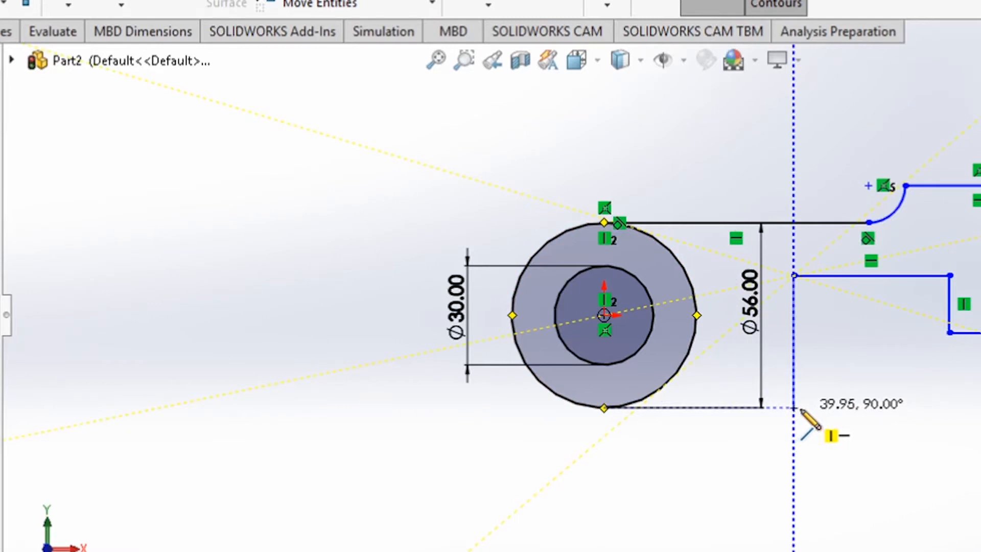
key(Escape)
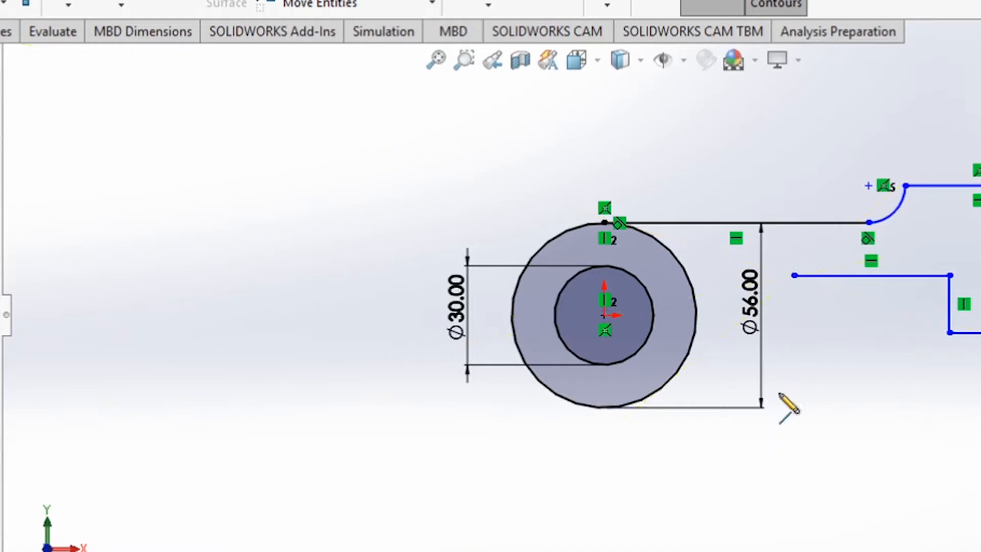
drag(765, 394, 346, 336)
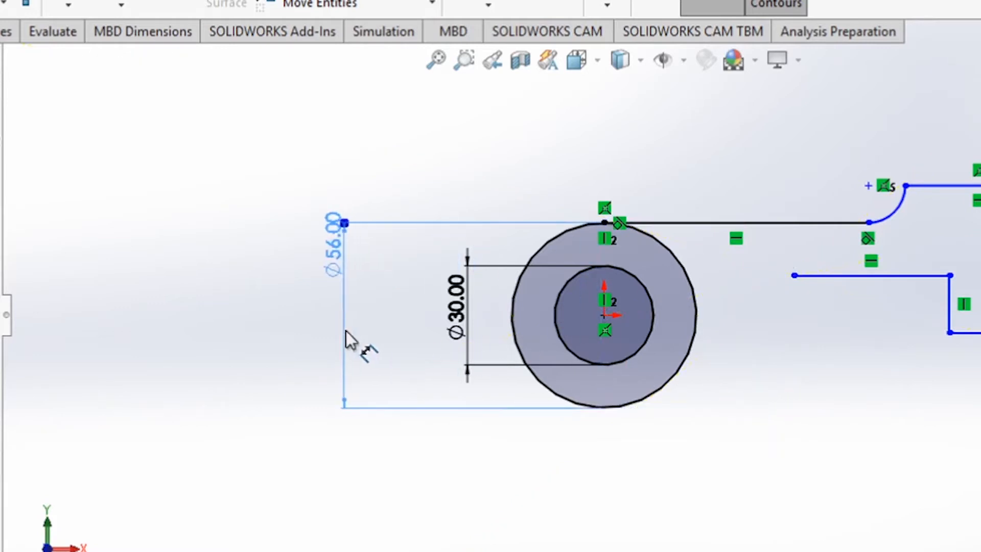
click(422, 486)
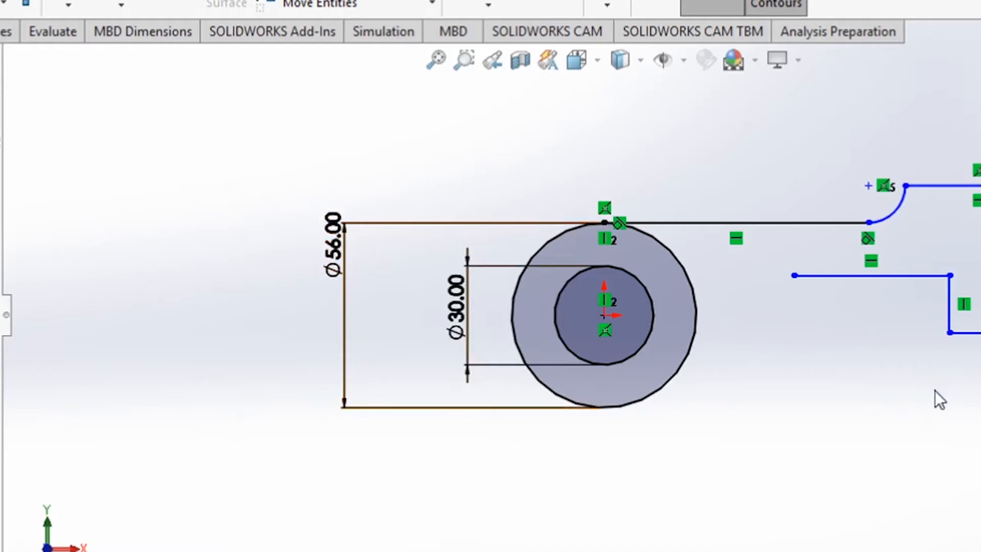
Draw a vertical line about 40 mm down from the stepped edge's left end and a horizontal line to the outer circle's bottom point.
key(l)
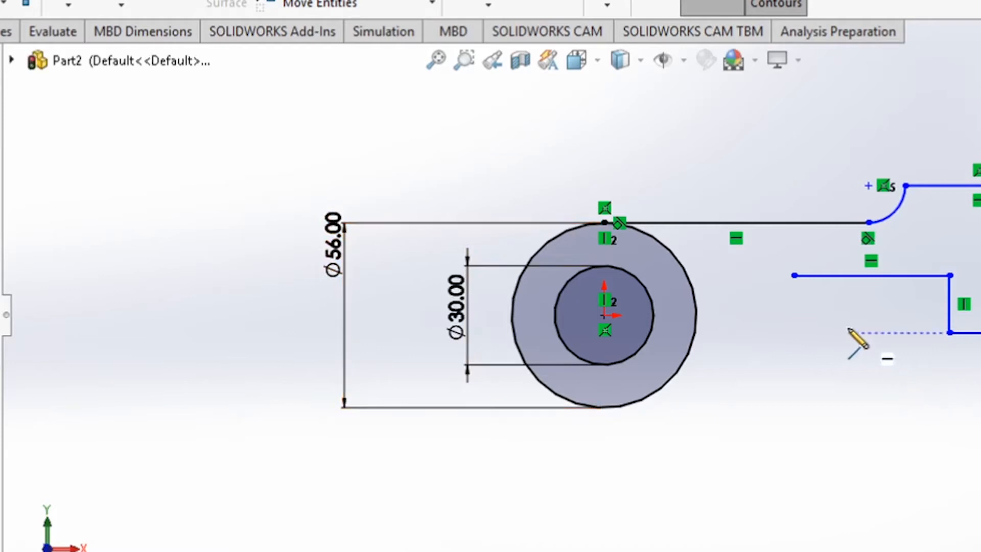
click(793, 275)
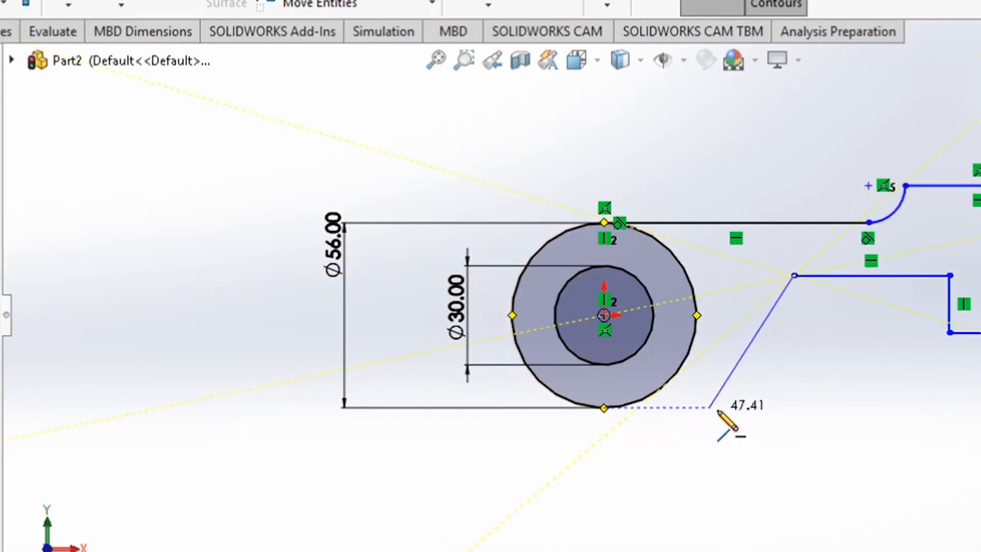
click(795, 407)
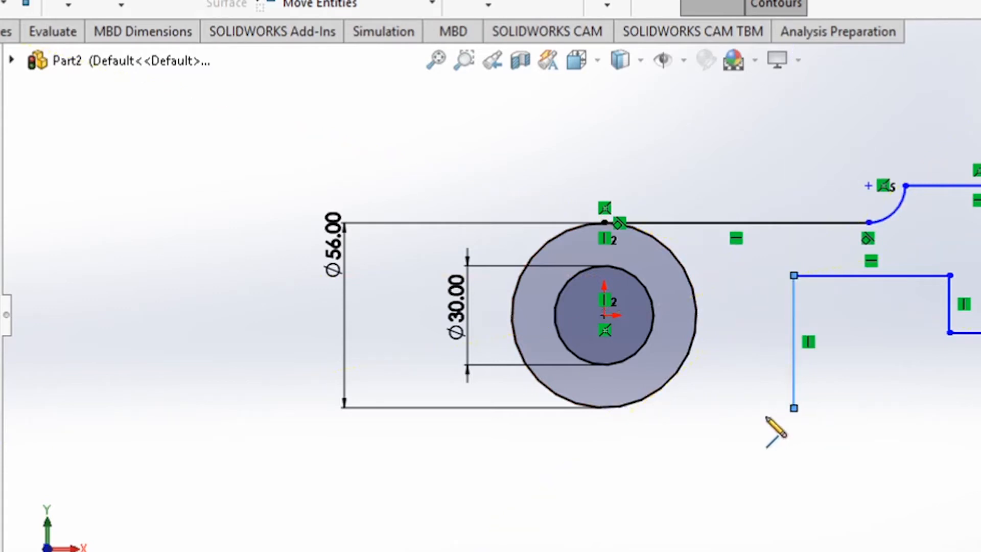
click(605, 408)
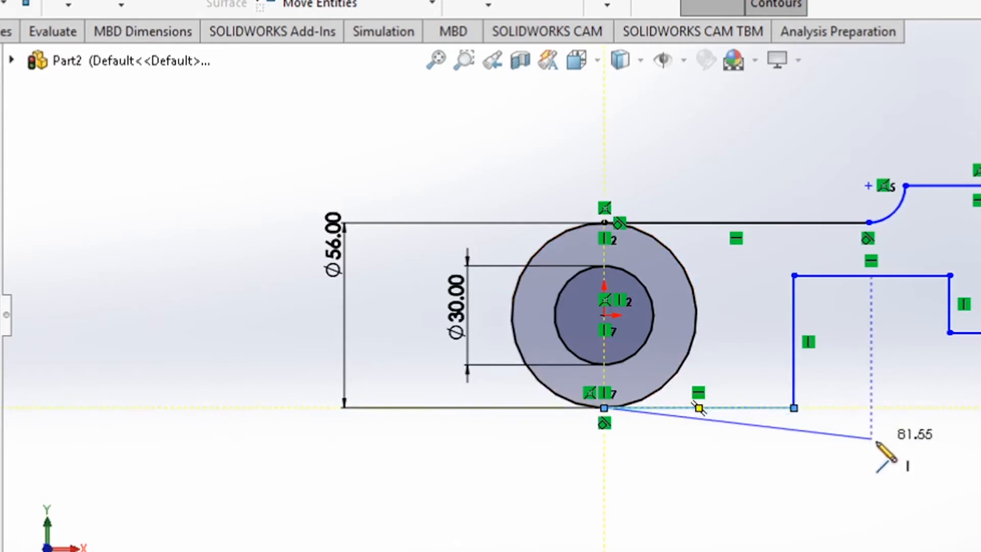
key(Escape)
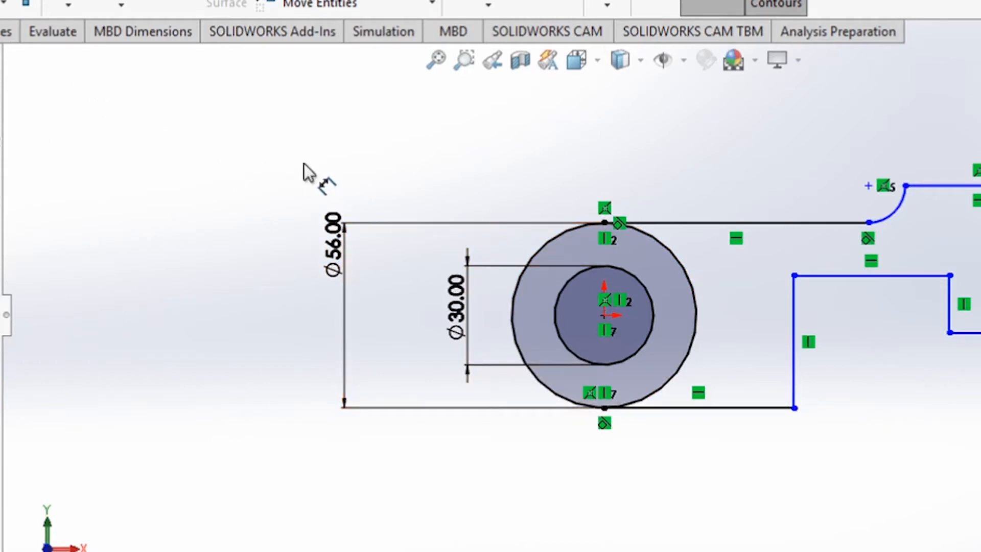
Dimension the horizontal distance between the outer circle's top point and the arc's upper end as 80 mm.
click(604, 223)
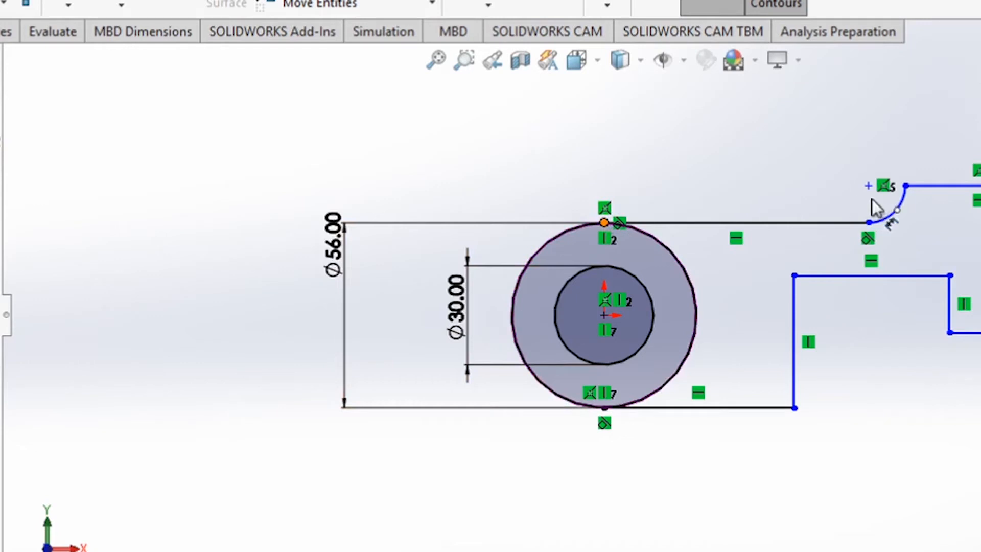
click(906, 186)
click(780, 115)
text(80)
key(Return)
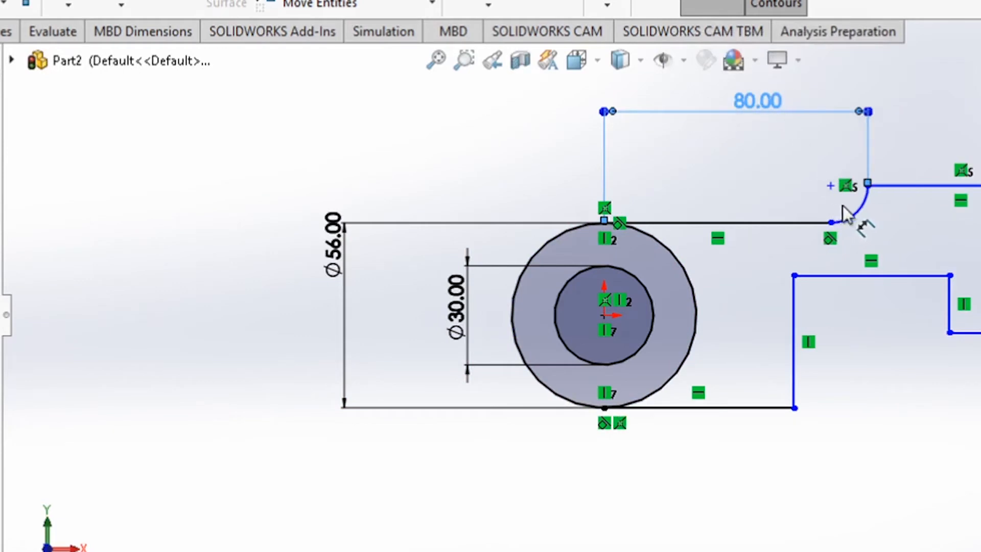
Dimension the radius of the arc joining the arm's upper edges as 8 mm.
click(848, 206)
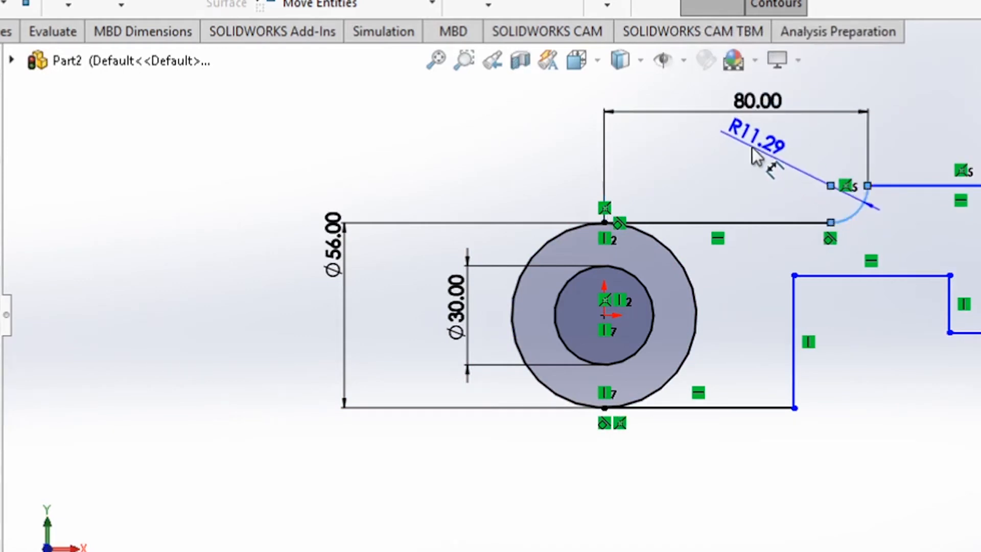
click(751, 154)
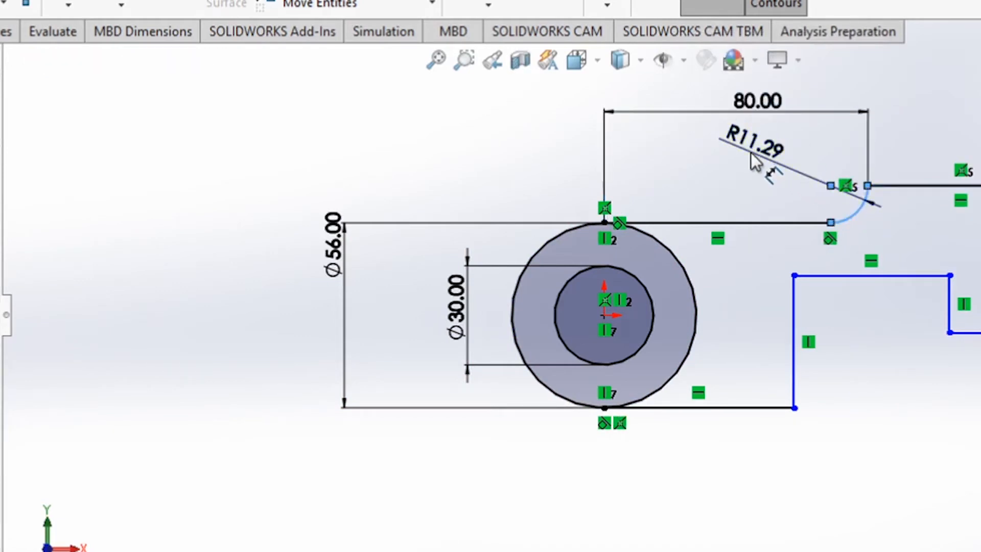
key(Return)
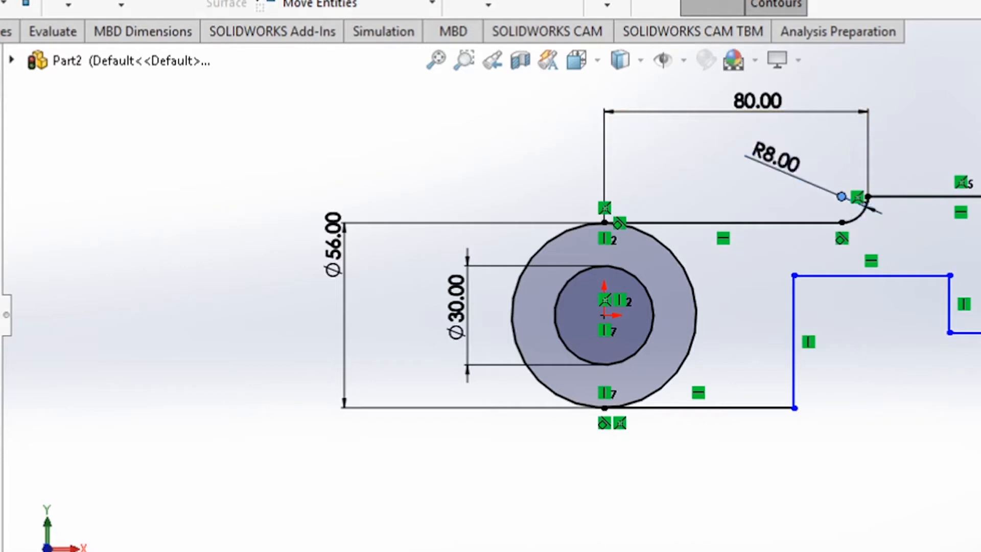
Dimension the horizontal distance from the arc's centre to the vertical edge at the arm's outer end as 48 mm.
click(980, 221)
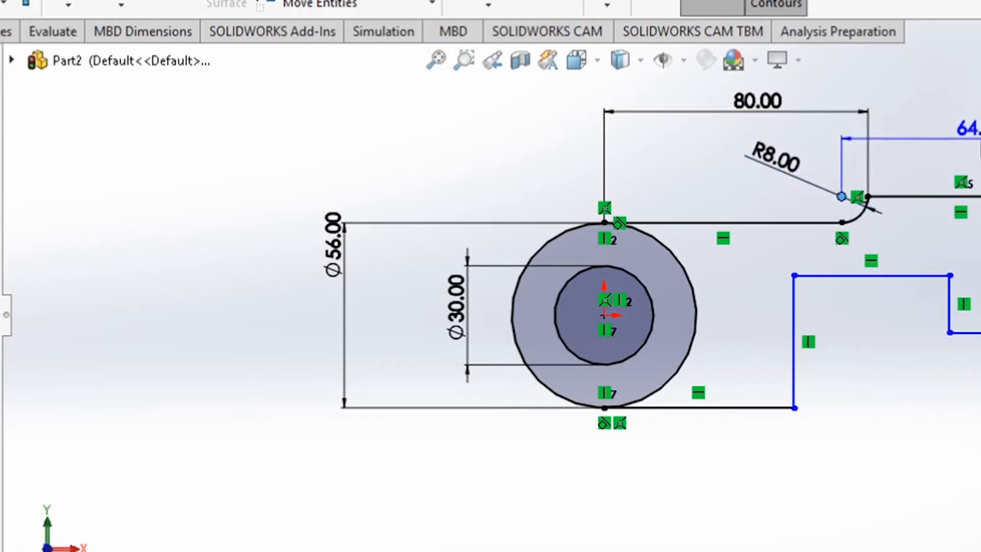
click(980, 123)
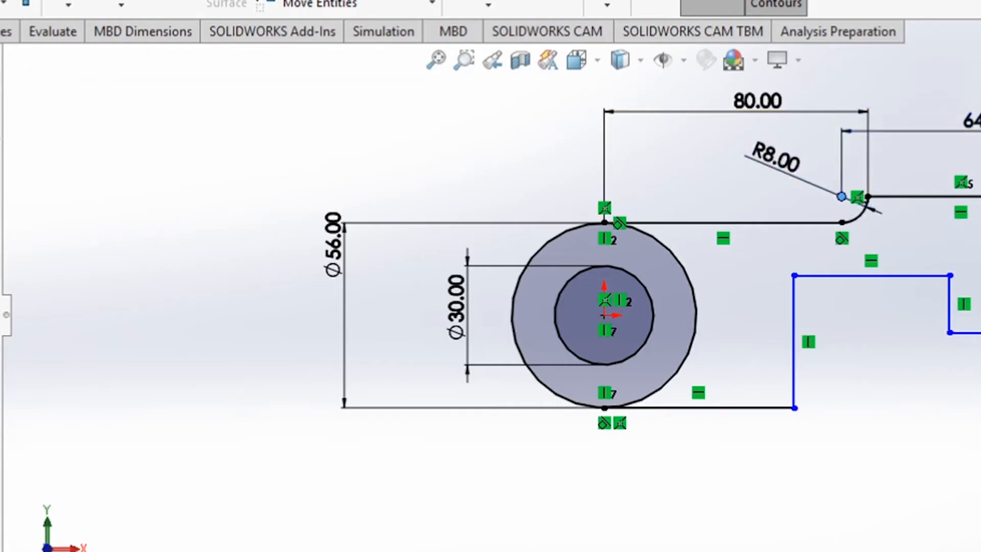
text(48)
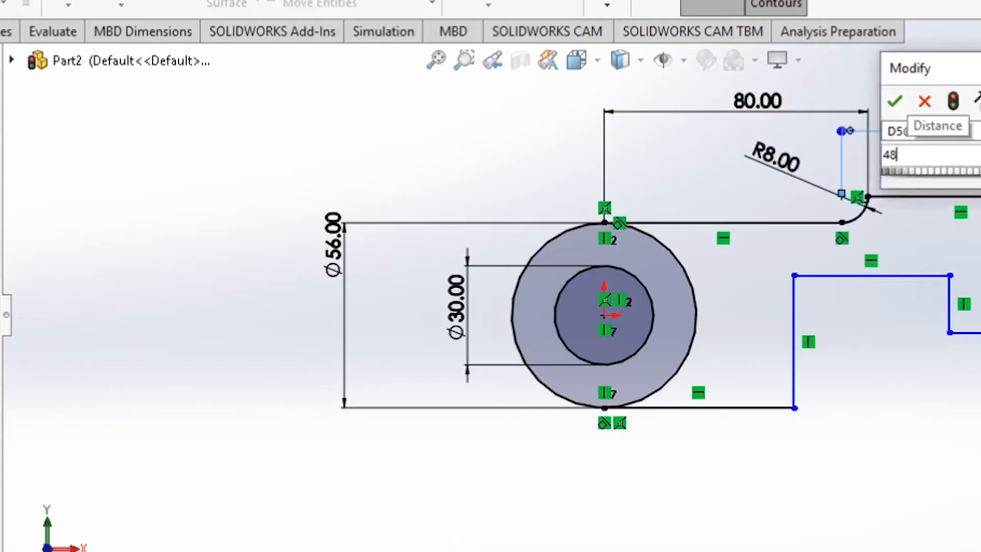
key(Return)
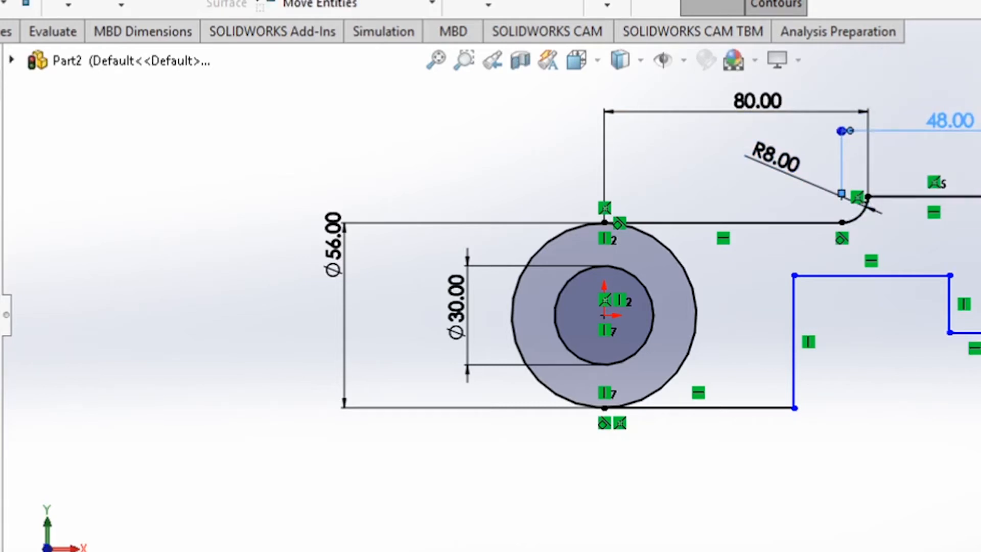
key(Escape)
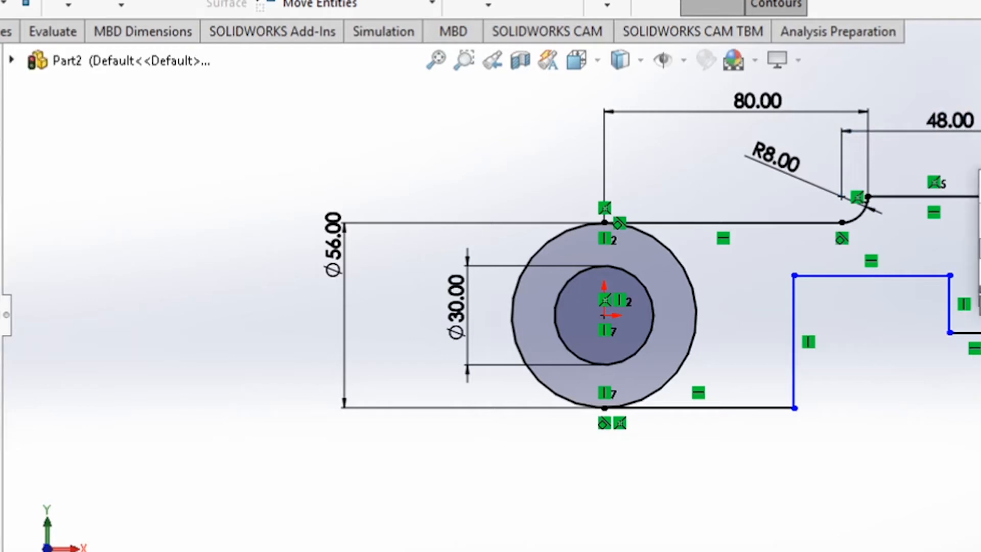
Finish the arm's outer end dimension and set the length of the lower horizontal edge at that end to 28 mm.
key(Return)
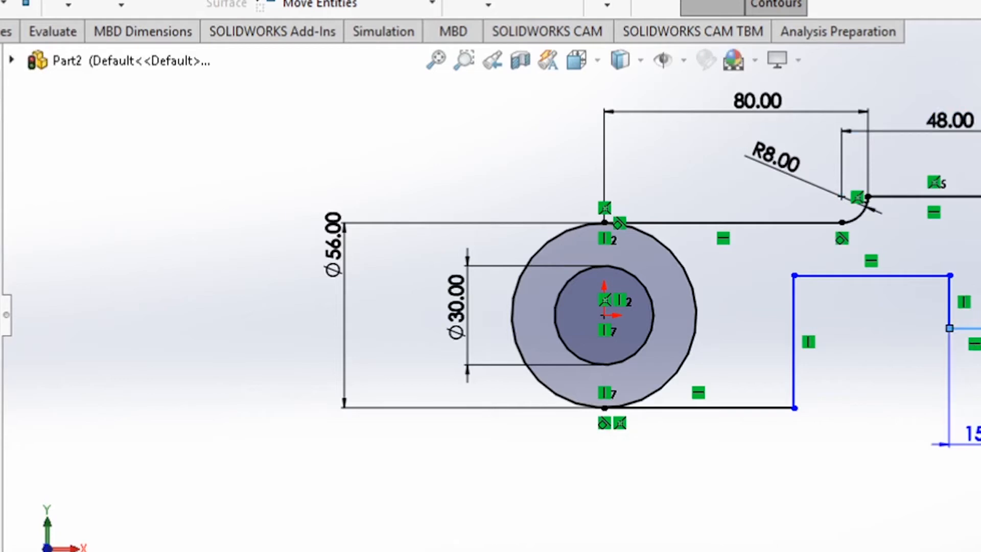
text(28)
key(Return)
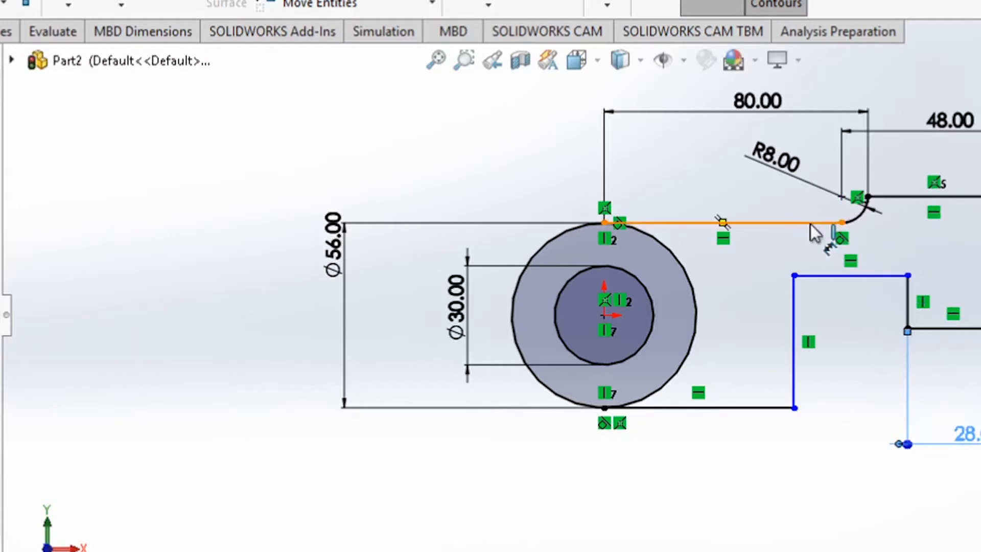
Dimension the vertical distance between the arm's upper edge beside the circle and the recess's upper edge as 16 mm.
click(811, 224)
click(817, 276)
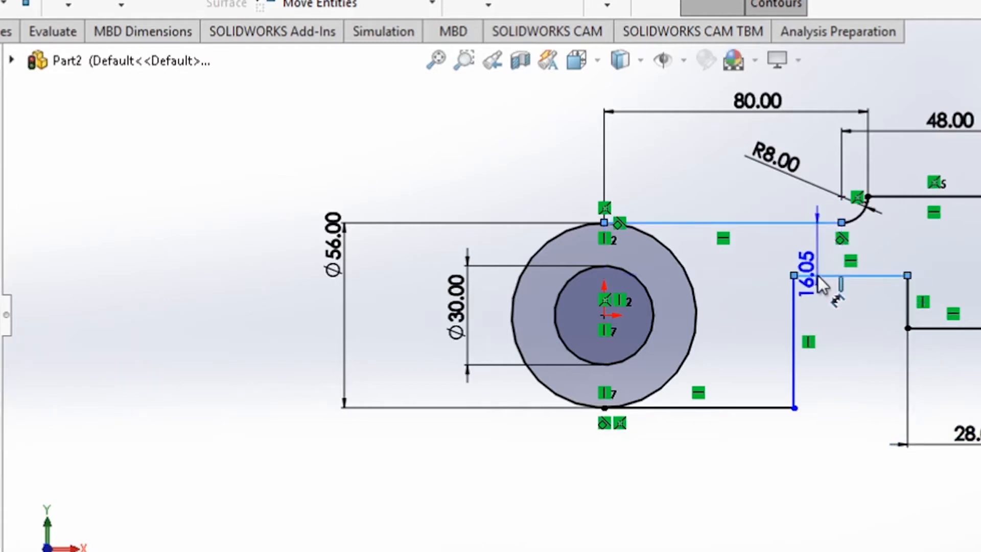
click(946, 247)
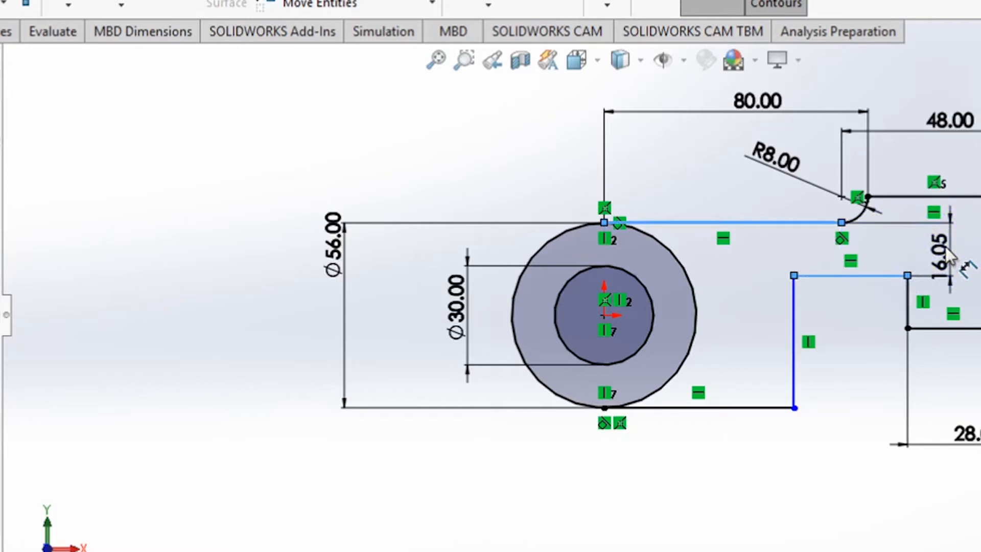
text(16)
key(Return)
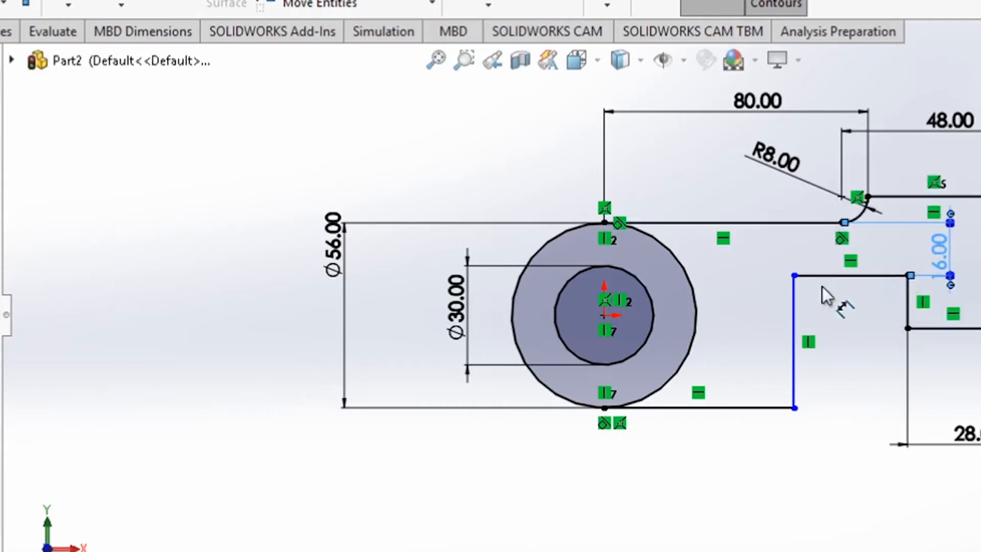
Dimension the width between the two vertical edges of the arm's lower recess as 56 mm.
click(910, 311)
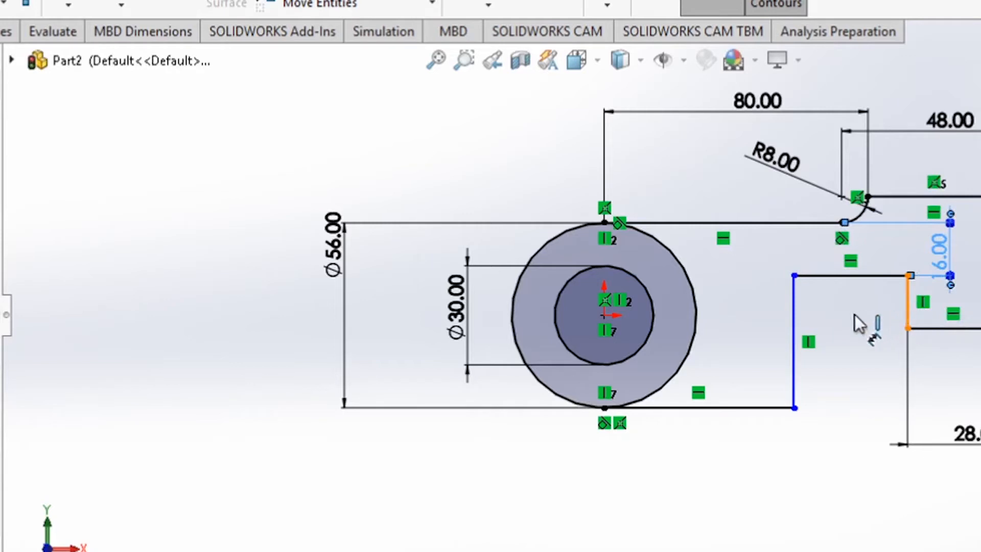
click(795, 340)
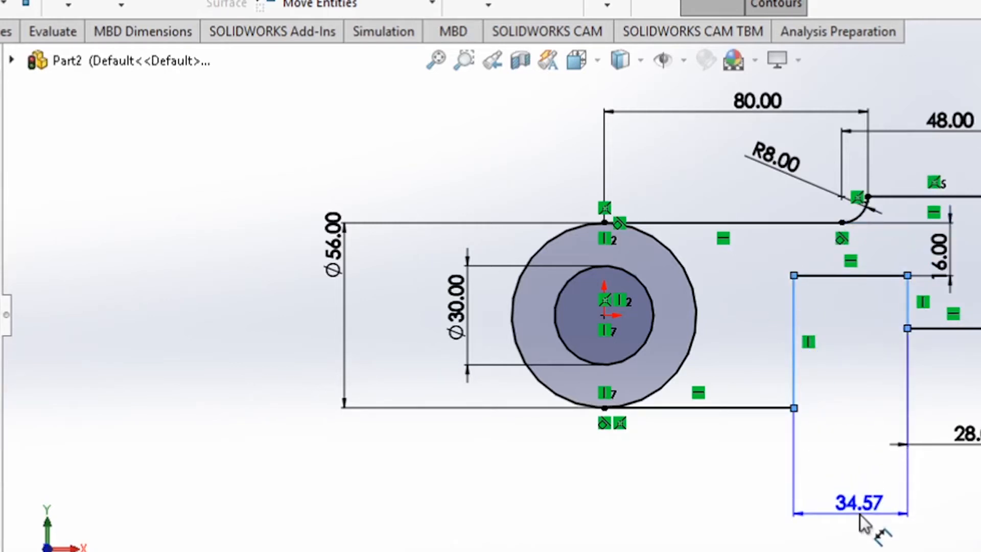
click(860, 517)
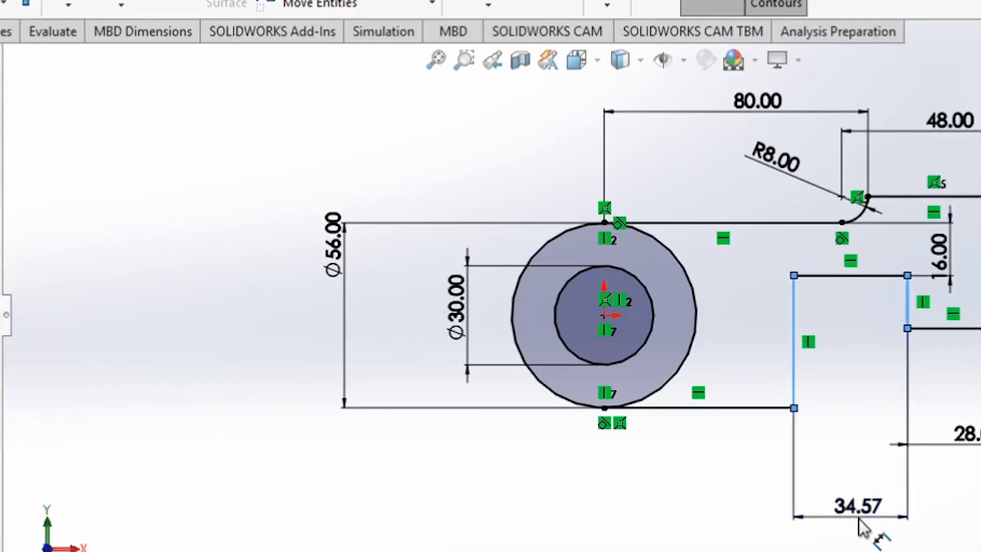
text(56)
key(Return)
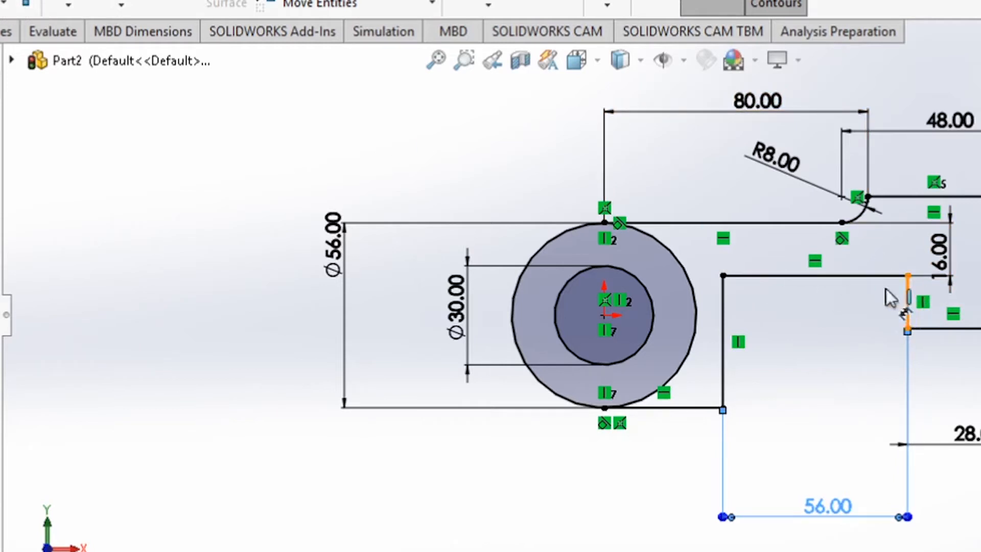
Round the two upper corners of the arm's lower recess with 8 mm sketch fillets.
click(1, 2)
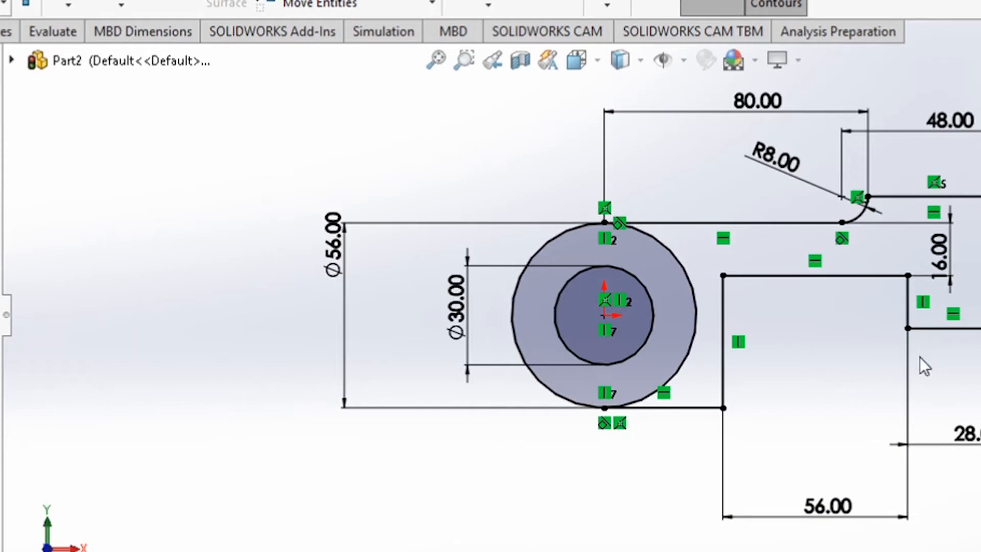
click(908, 276)
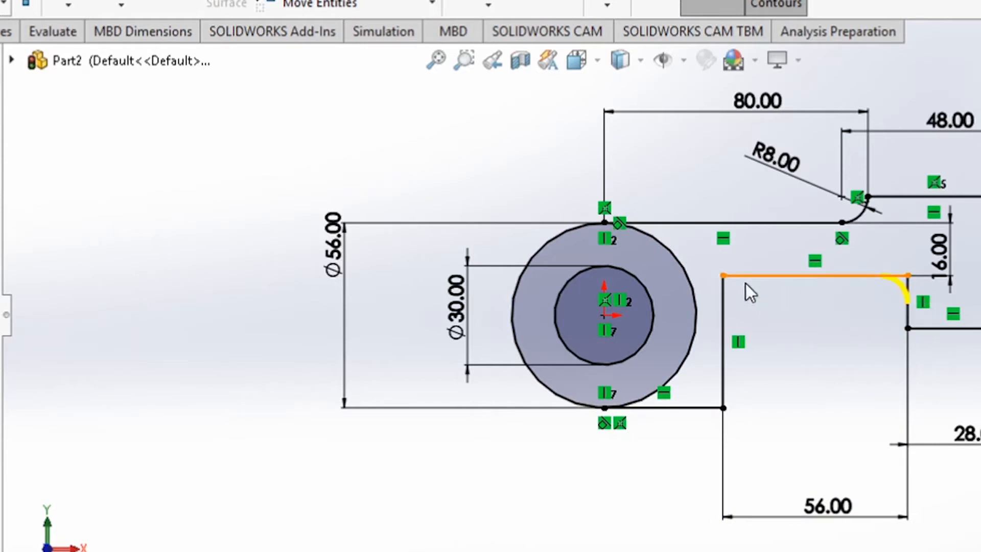
click(725, 278)
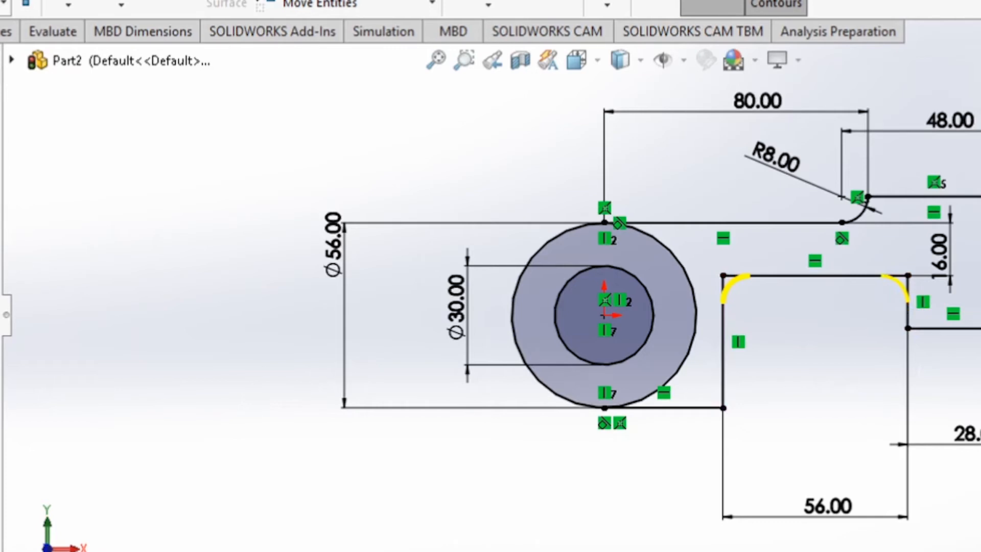
key(Return)
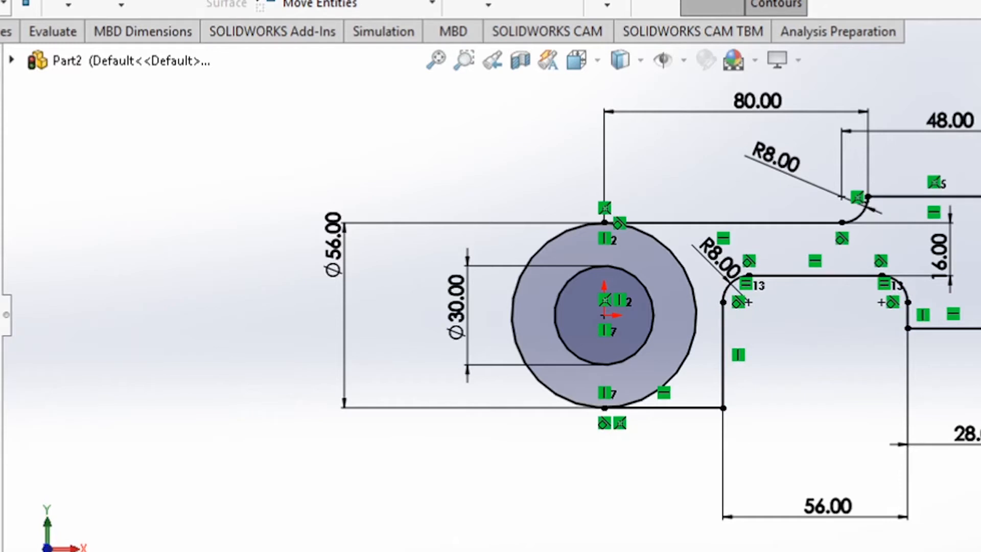
Extrude the ring between the two concentric circles equally to both sides of the sketch plane.
mouse_move(336, 394)
middle_down()
mouse_move(366, 421)
mouse_move(363, 511)
middle_up()
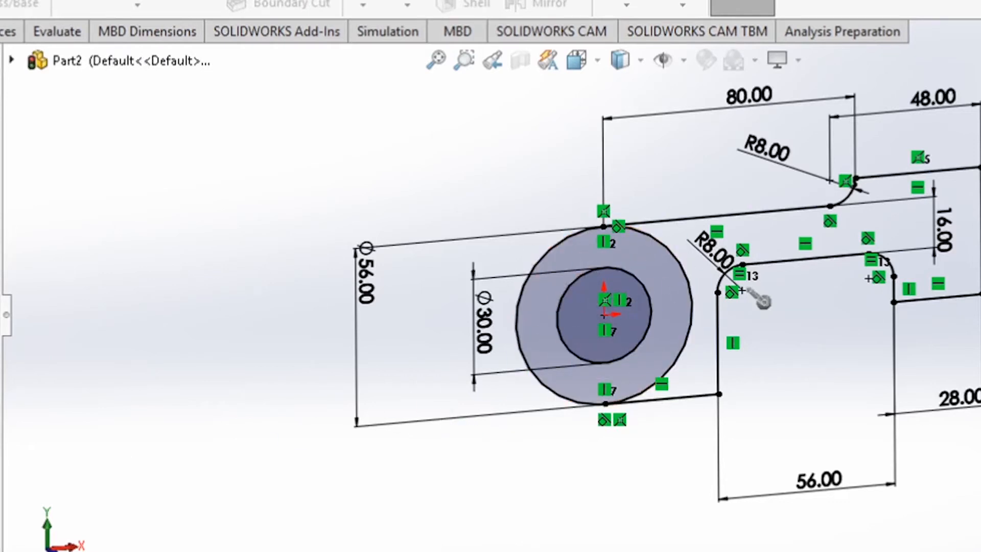
click(554, 348)
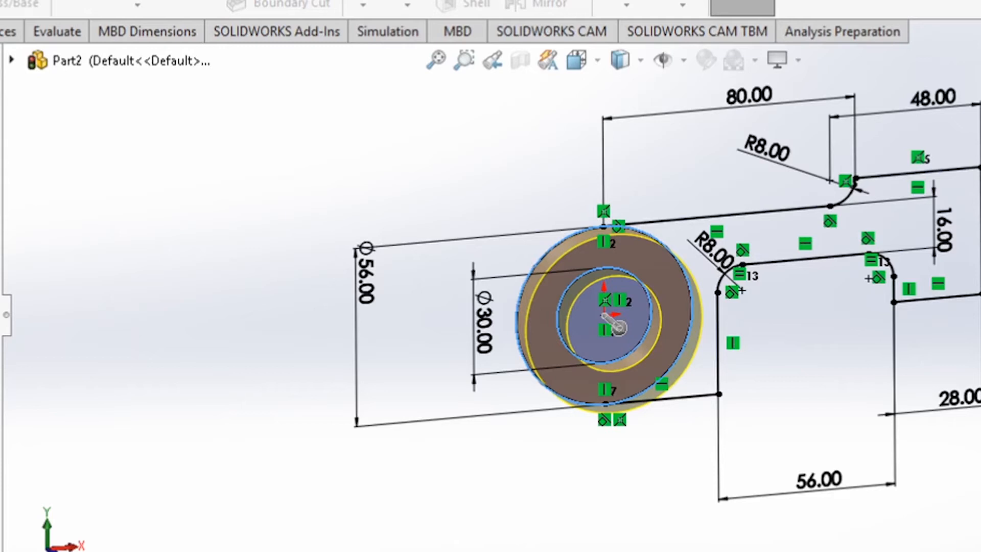
drag(619, 327, 680, 379)
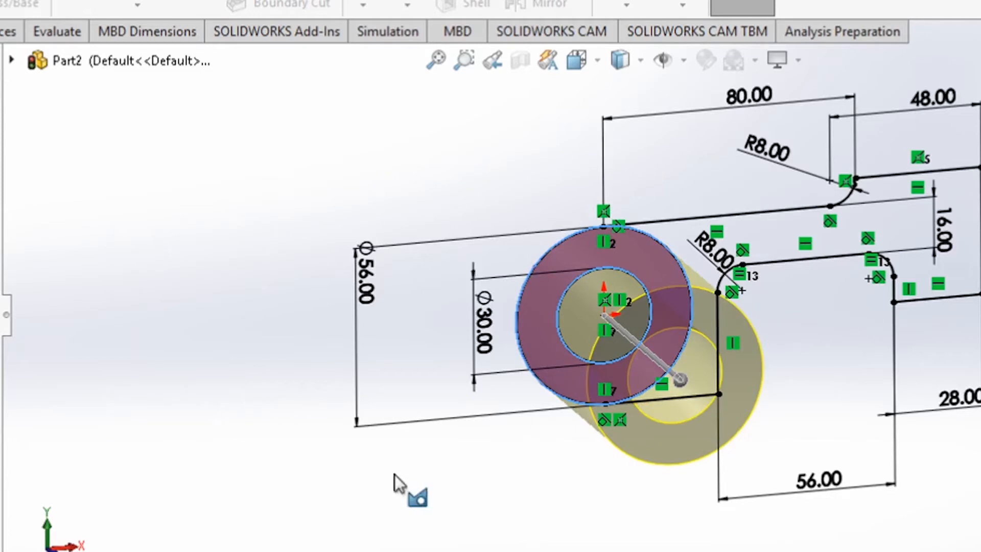
mouse_move(422, 470)
middle_down()
mouse_move(453, 486)
mouse_move(593, 453)
middle_up()
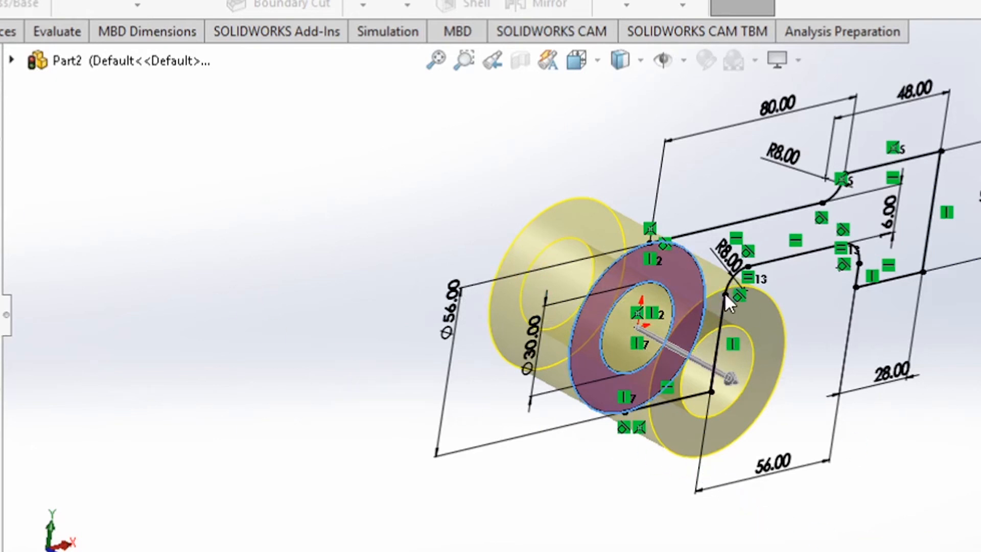
key(Return)
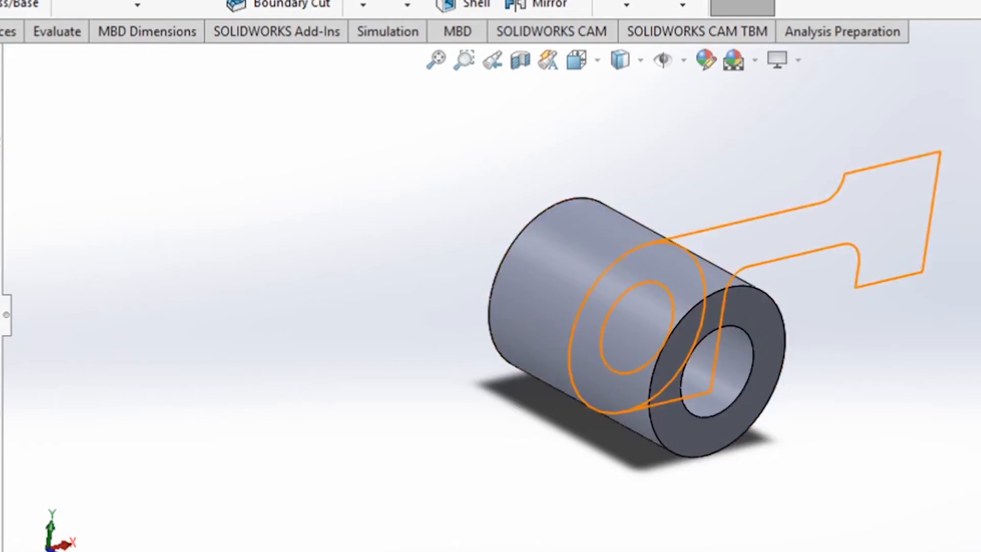
Reuse the profile sketch to extrude the stepped arm region equally to both sides of the sketch plane.
click(1, 294)
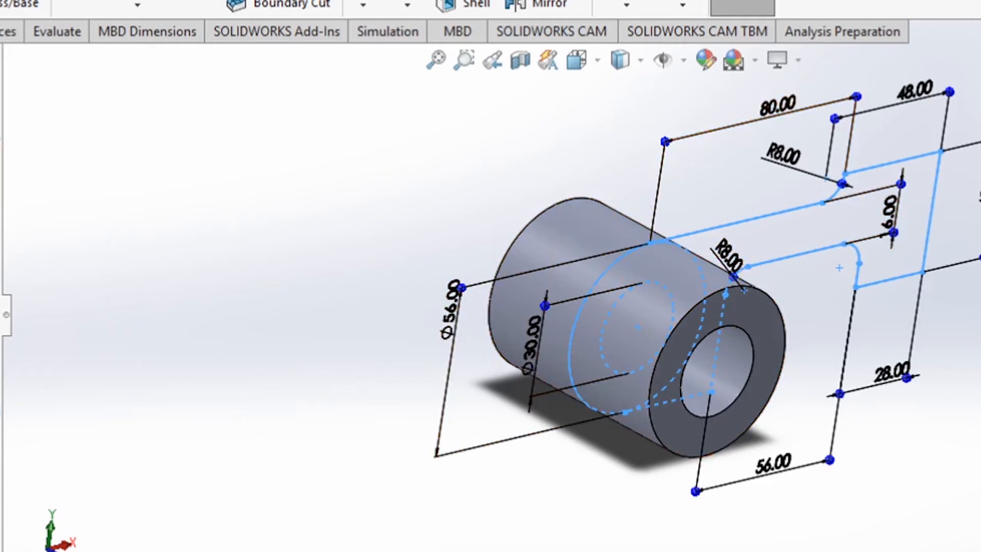
click(767, 238)
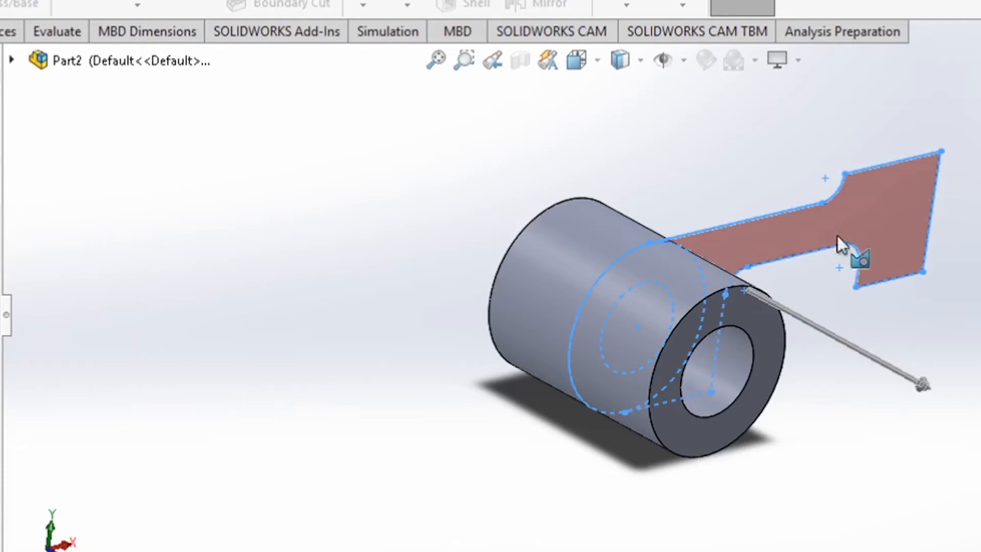
click(853, 228)
middle_drag(797, 516, 836, 515)
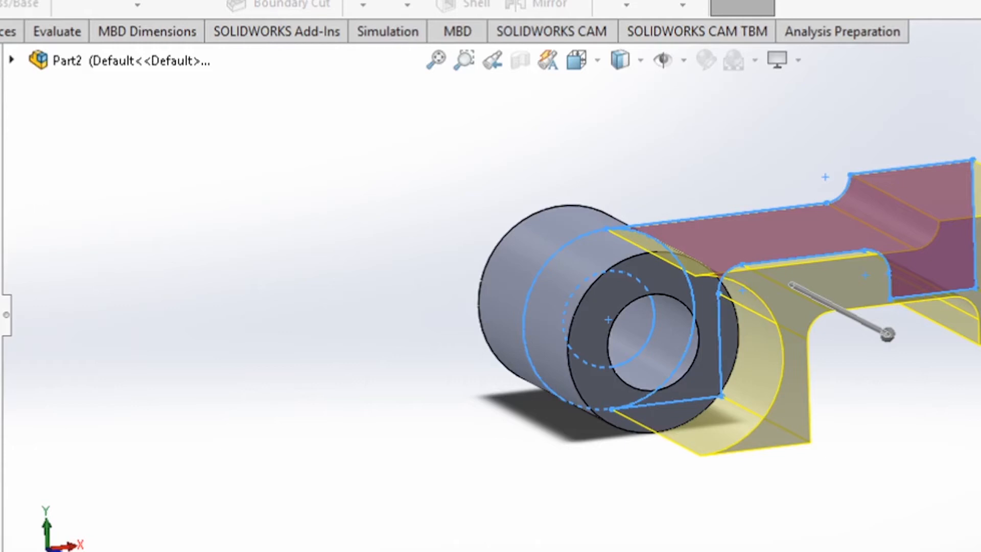
key(Return)
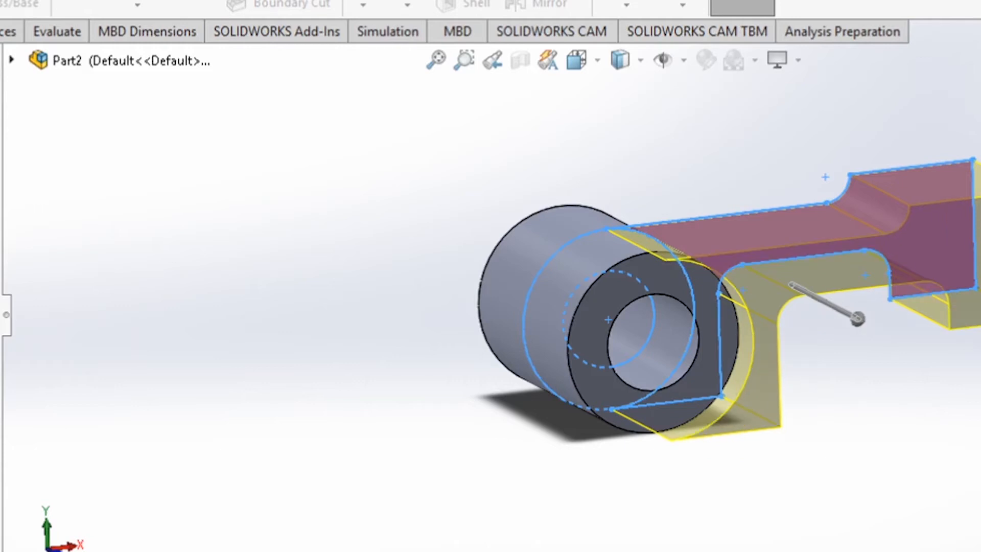
Sketch a center rectangle about 83 by 12 mm on the arm's lower upper face, centred on the origin at its cylinder-side edge.
middle_drag(394, 241, 475, 366)
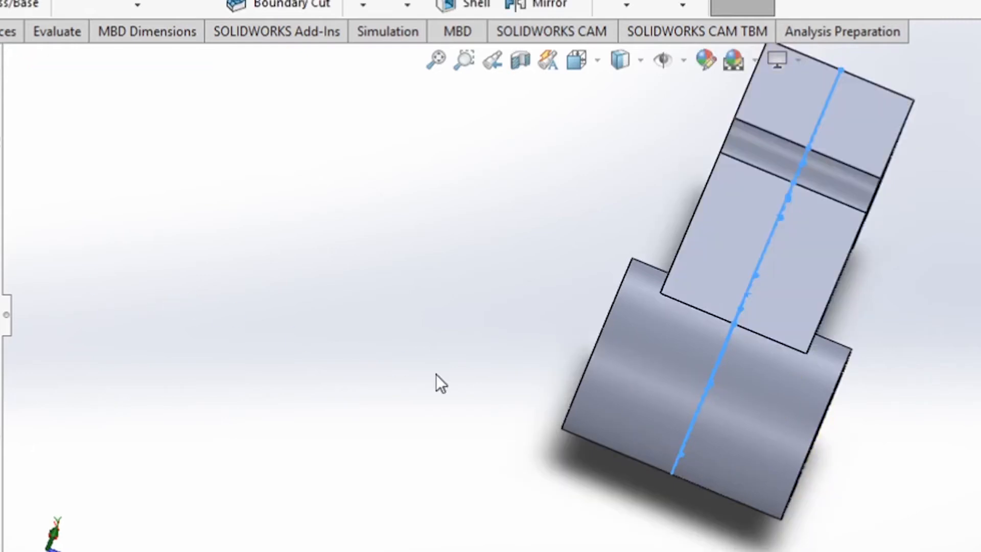
middle_drag(980, 388, 960, 351)
click(960, 351)
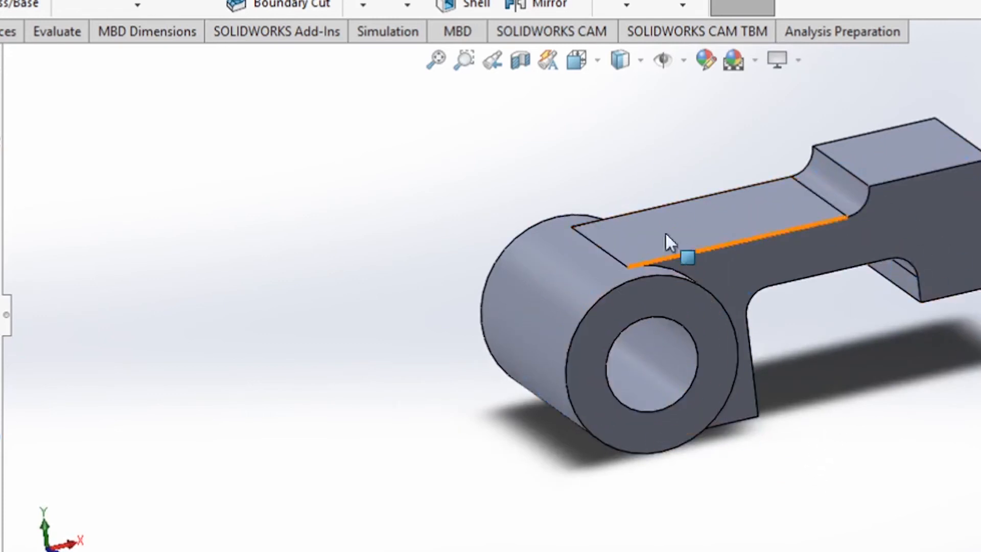
click(651, 228)
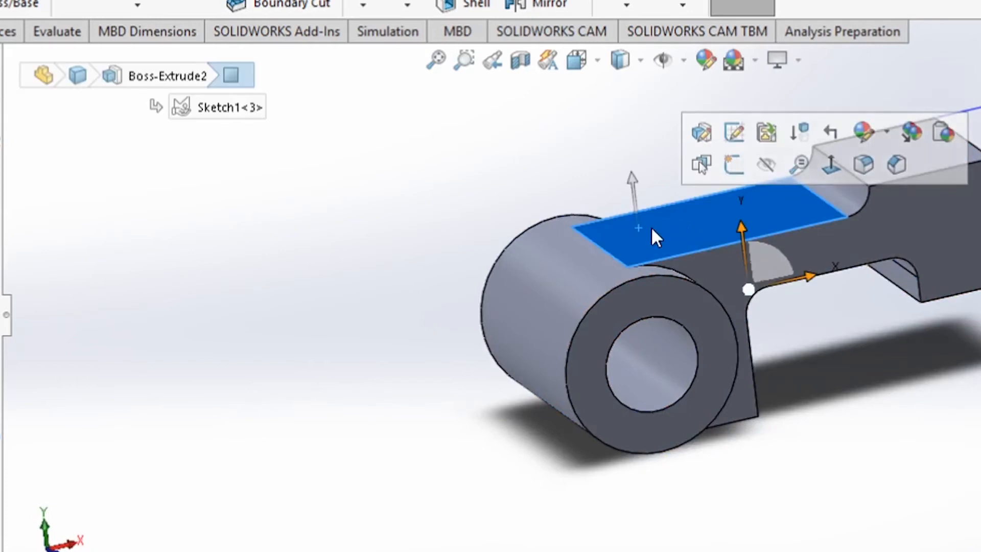
click(735, 168)
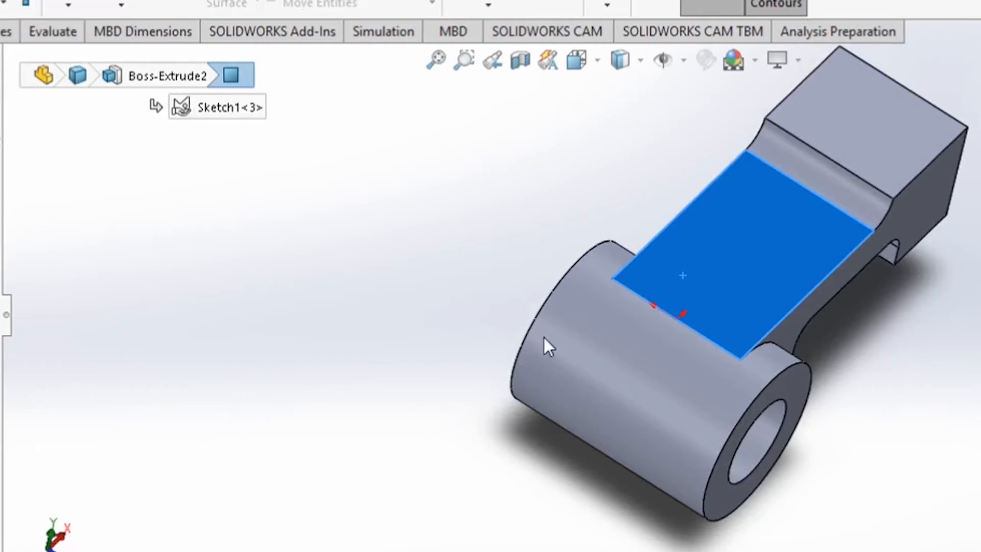
click(676, 319)
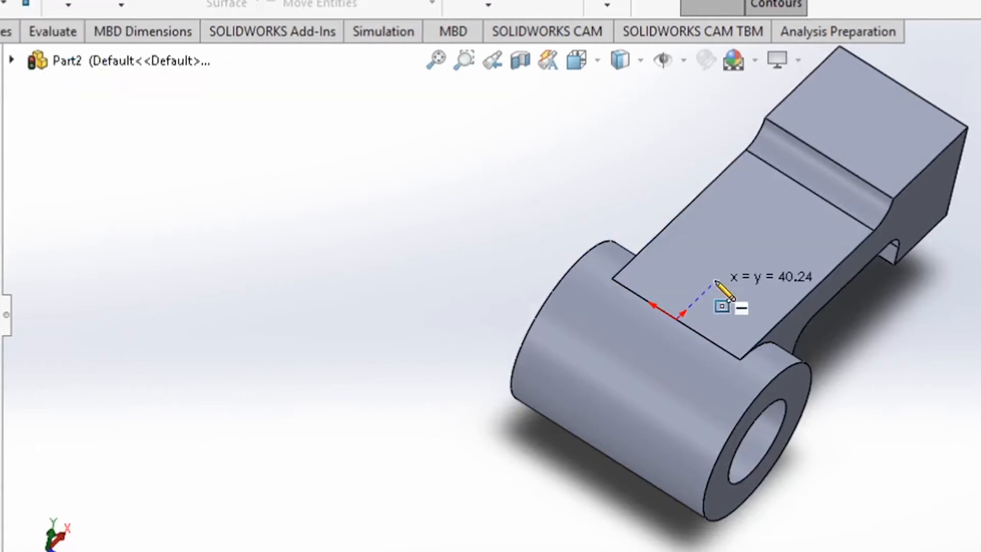
click(778, 260)
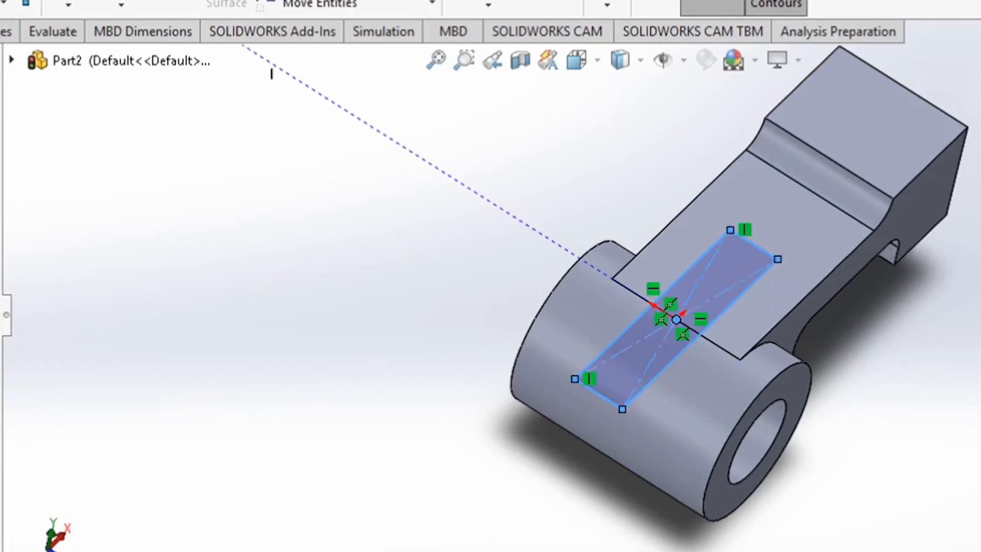
key(Escape)
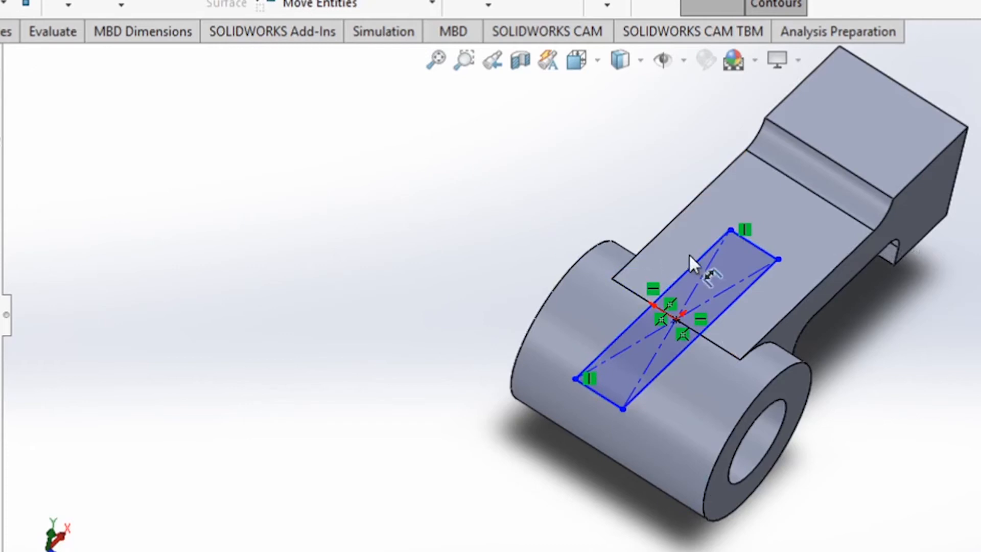
Dimension the distance from the rectangle's centre to its short edge on the arm as 28 mm.
click(676, 319)
click(759, 249)
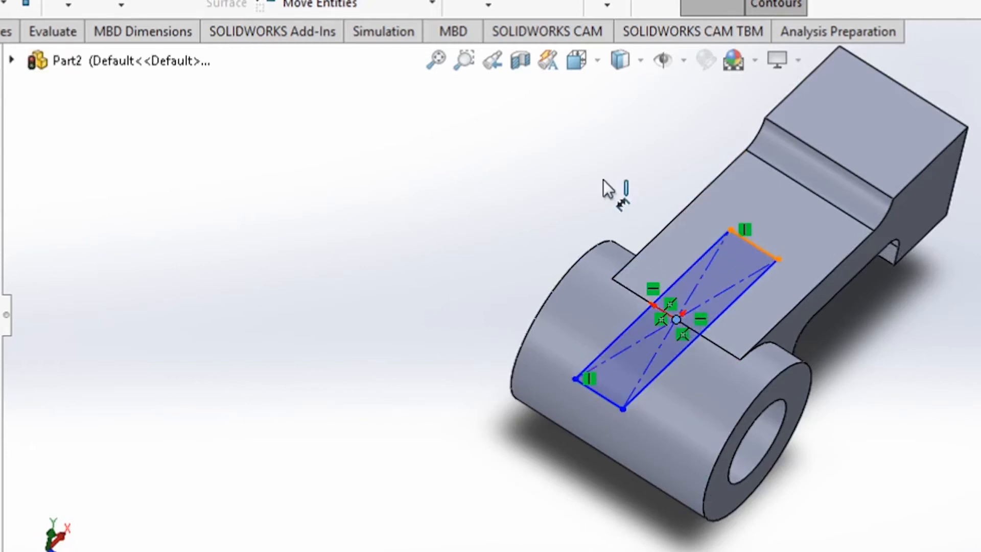
click(593, 167)
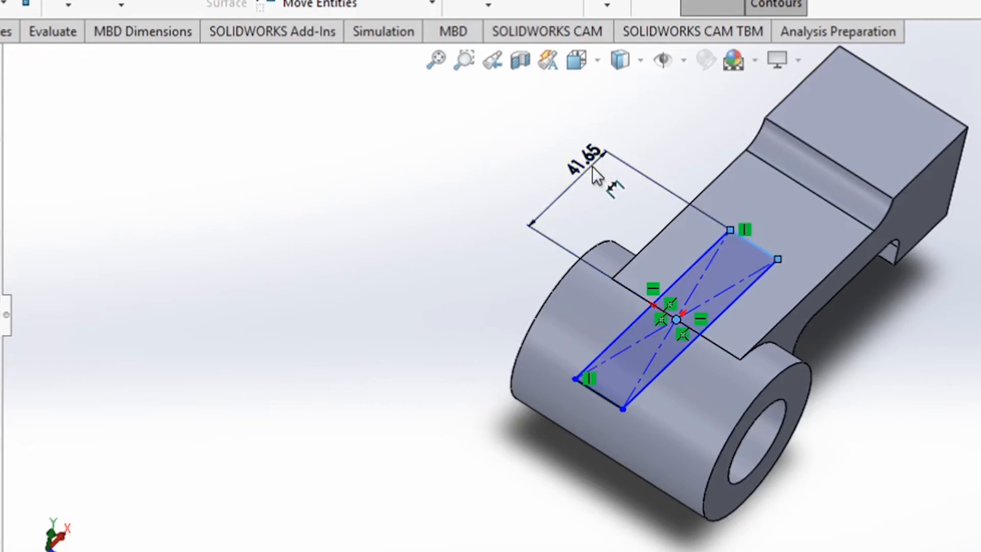
key(Return)
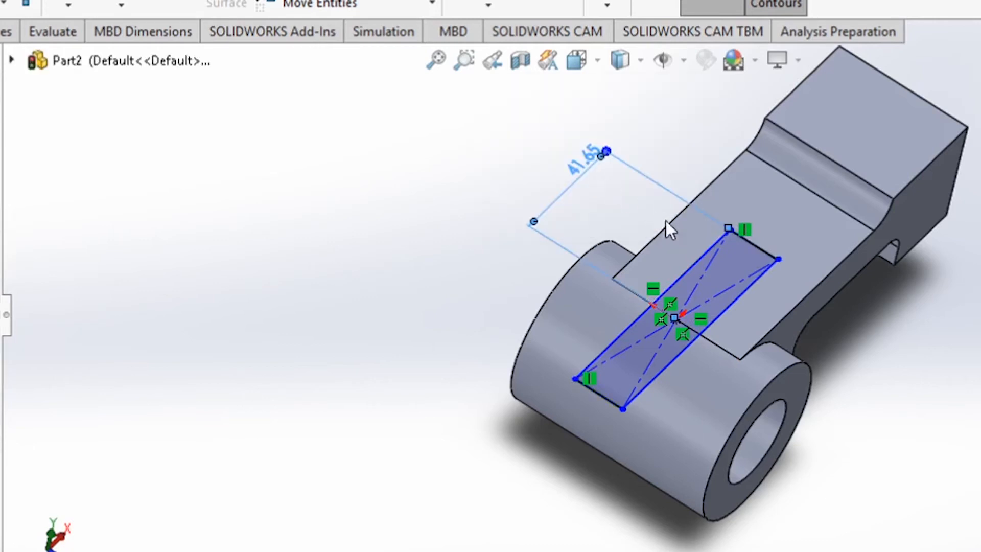
Dimension the rectangle's short edge as 16 mm.
scroll(737, 278, down, 3)
click(716, 271)
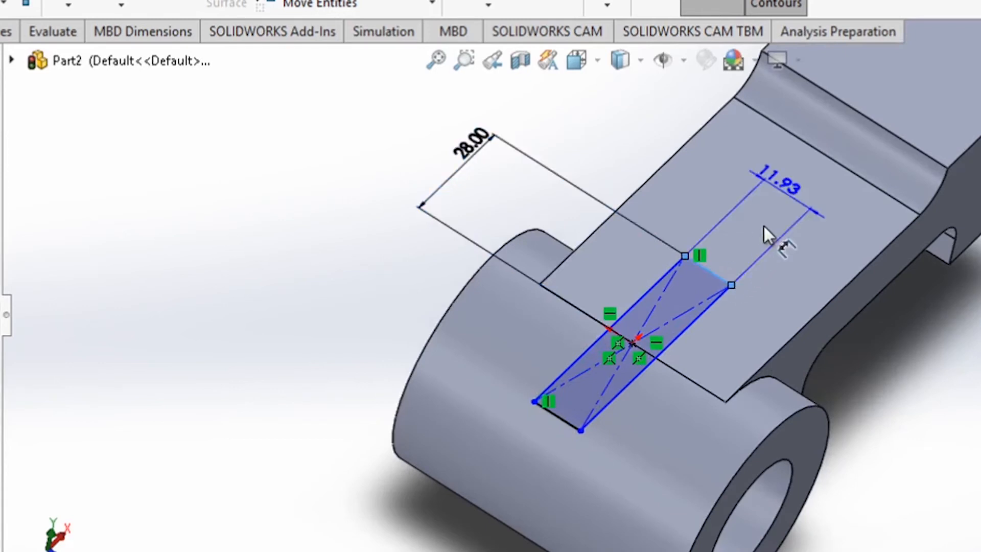
click(762, 225)
text(16)
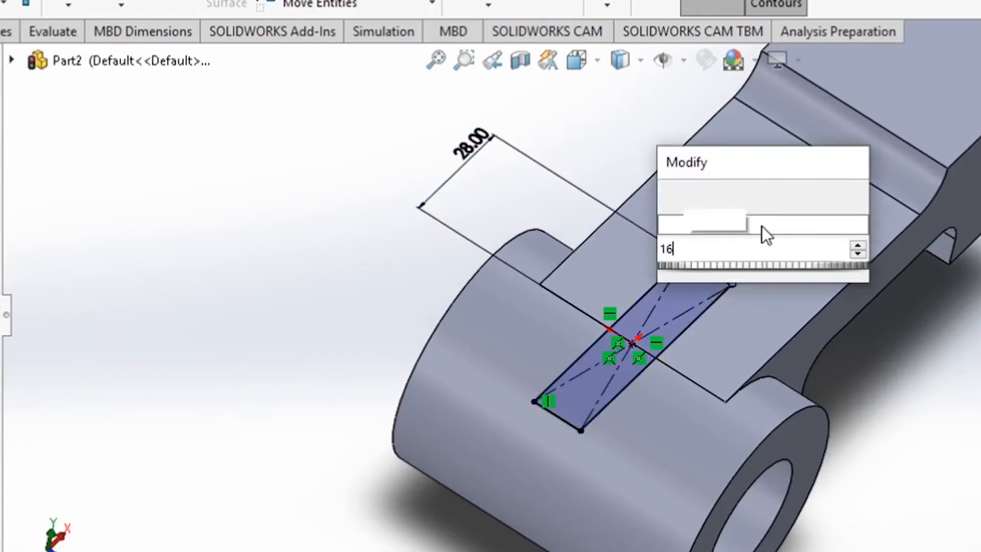
key(Return)
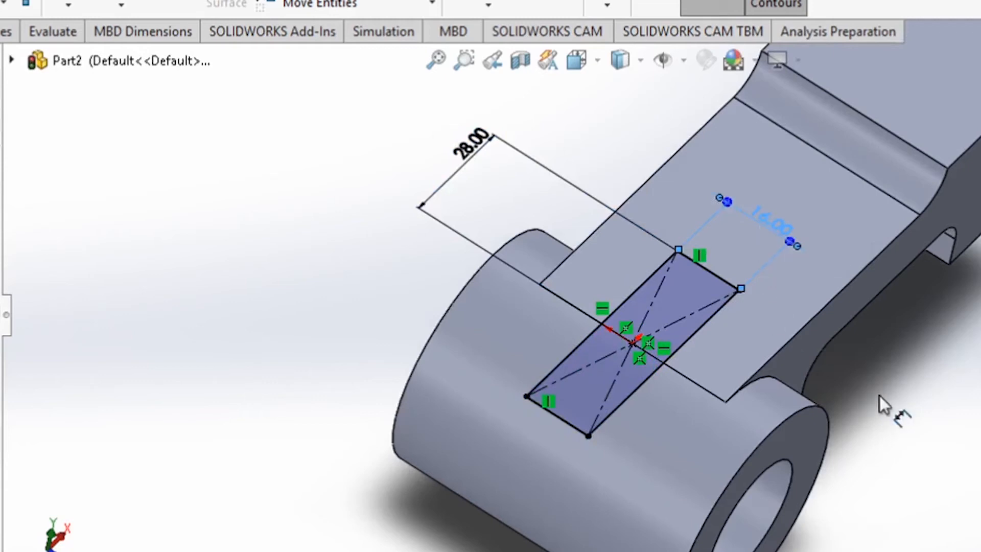
Extrude-cut the rectangle downward completely through the arm's end and the hollow cylinder to form a central slot.
key(space)
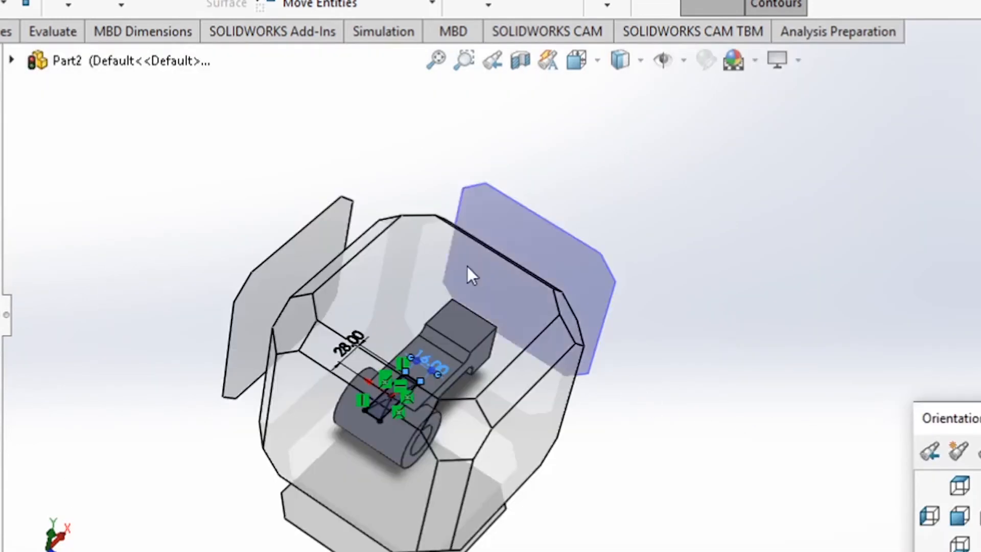
click(473, 291)
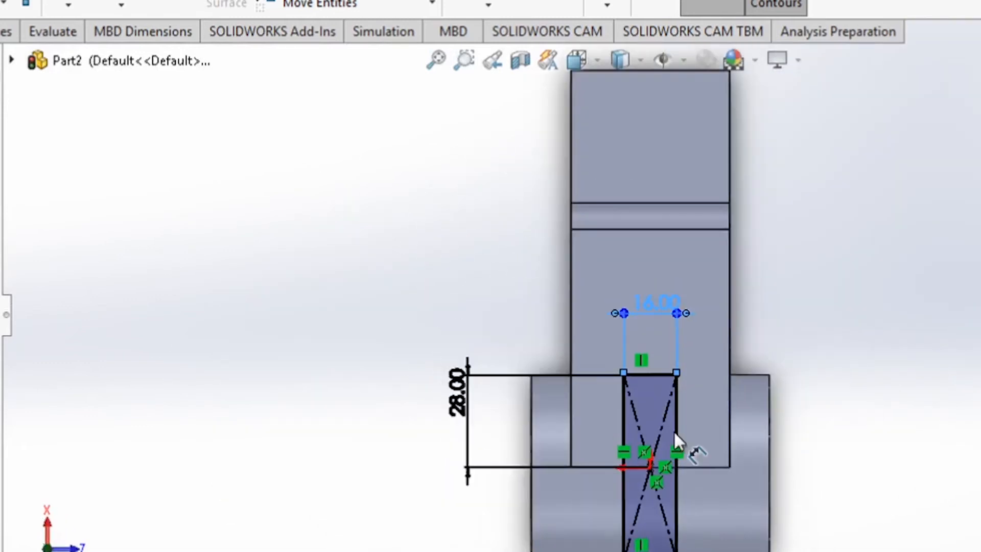
scroll(728, 544, down, 3)
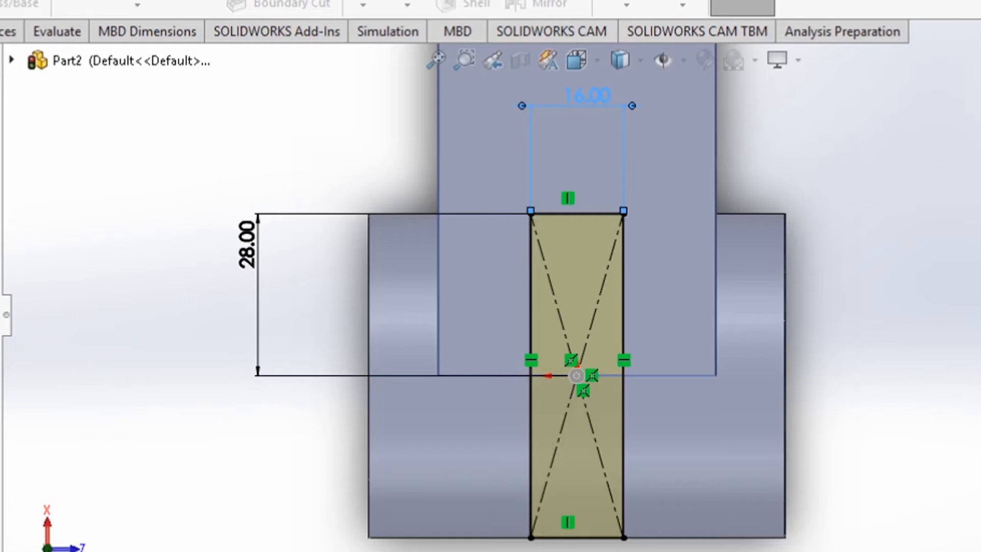
middle_drag(243, 481, 286, 314)
scroll(339, 466, up, 3)
scroll(588, 542, down, 1)
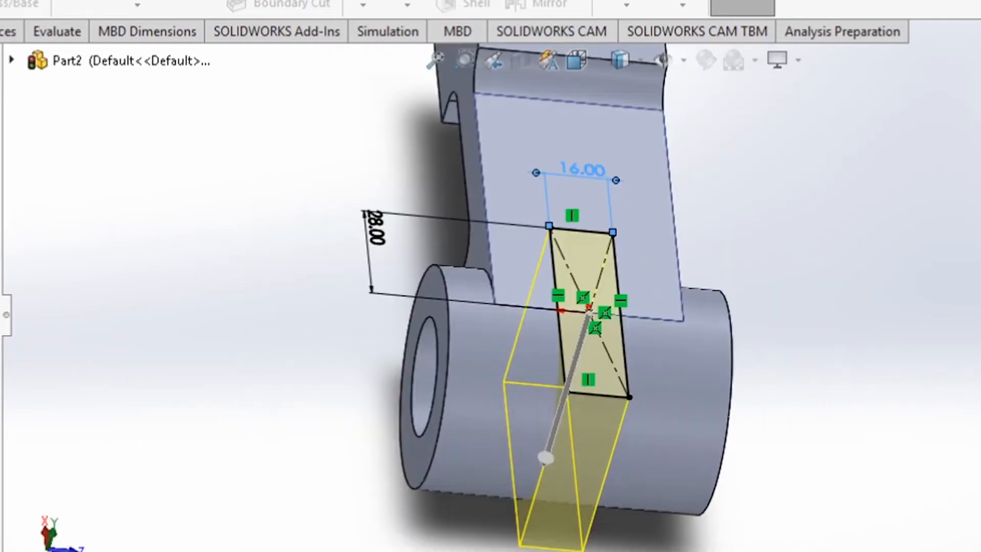
key(Return)
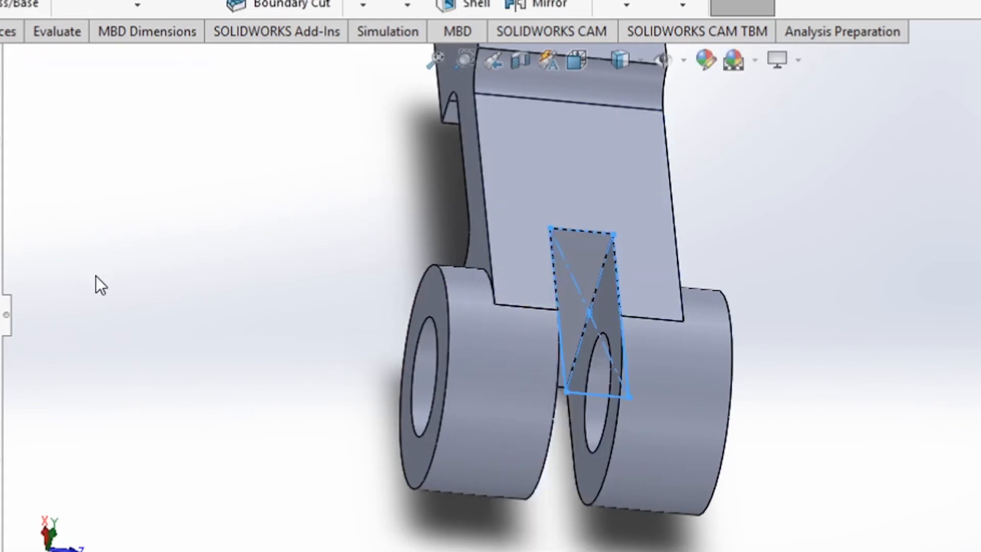
Start a sketch on the raised block's upper face and draw a diagonal centerline between two opposite corners.
mouse_move(897, 456)
middle_down()
mouse_move(845, 435)
mouse_move(861, 423)
middle_up()
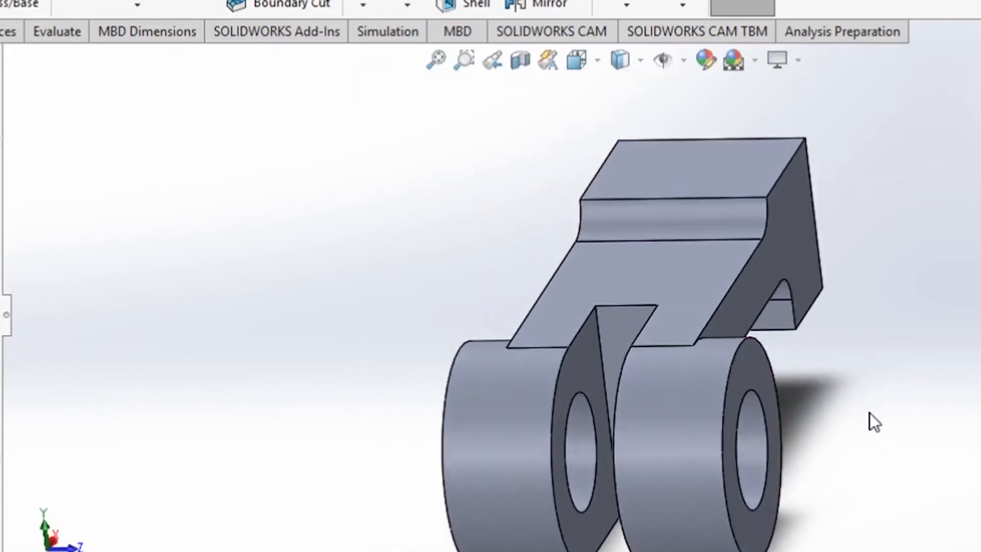
scroll(871, 412, up, 2)
scroll(874, 410, down, 1)
middle_drag(873, 410, 850, 420)
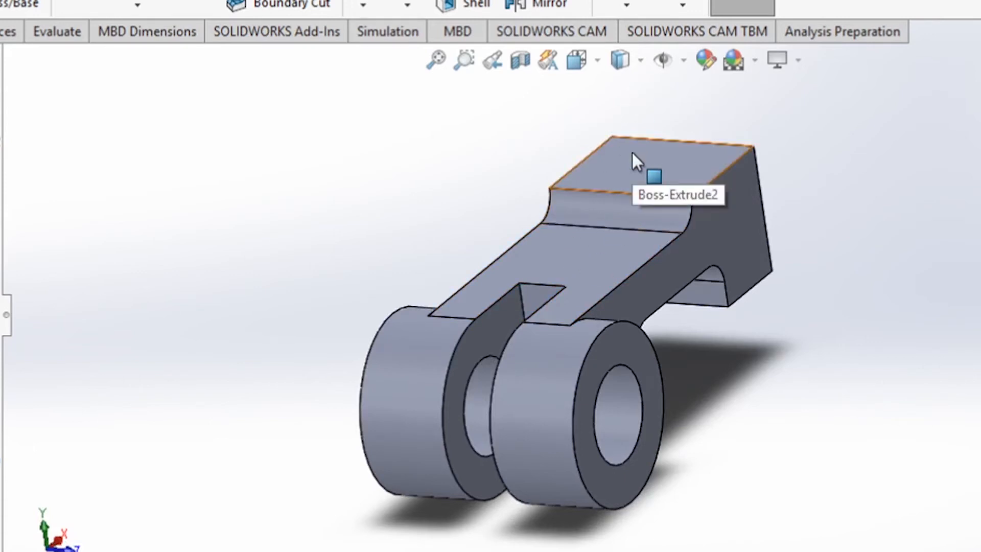
scroll(667, 184, up, 2)
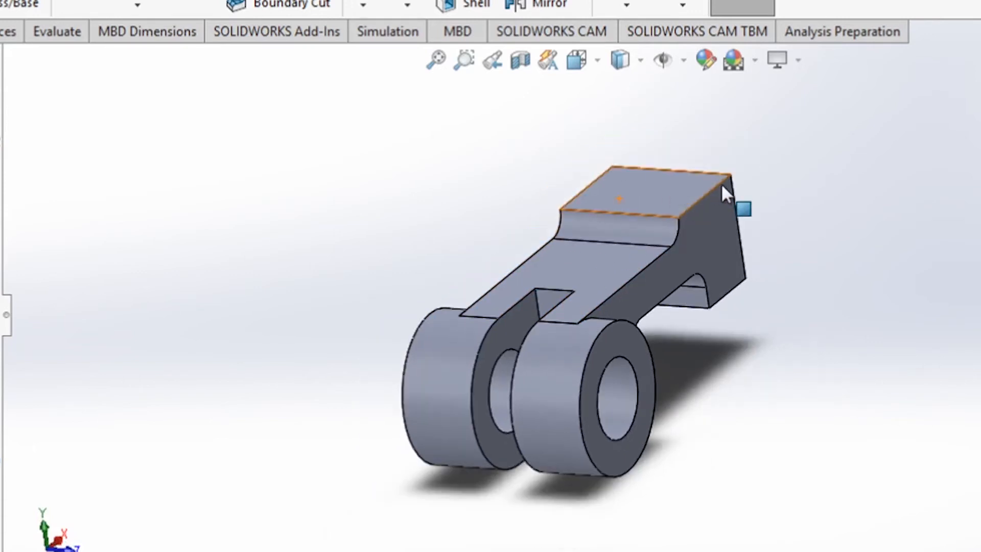
scroll(752, 197, down, 2)
middle_drag(753, 197, 731, 239)
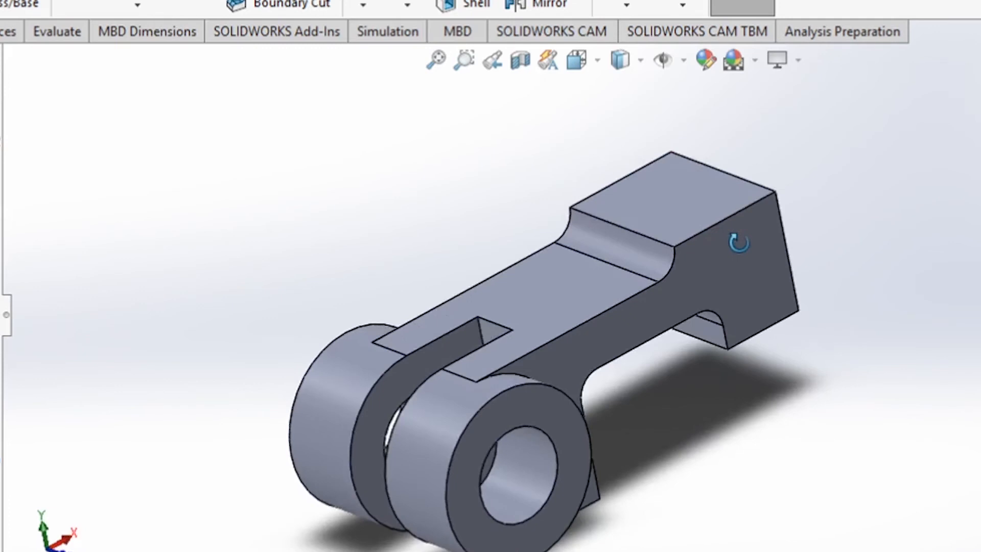
click(667, 193)
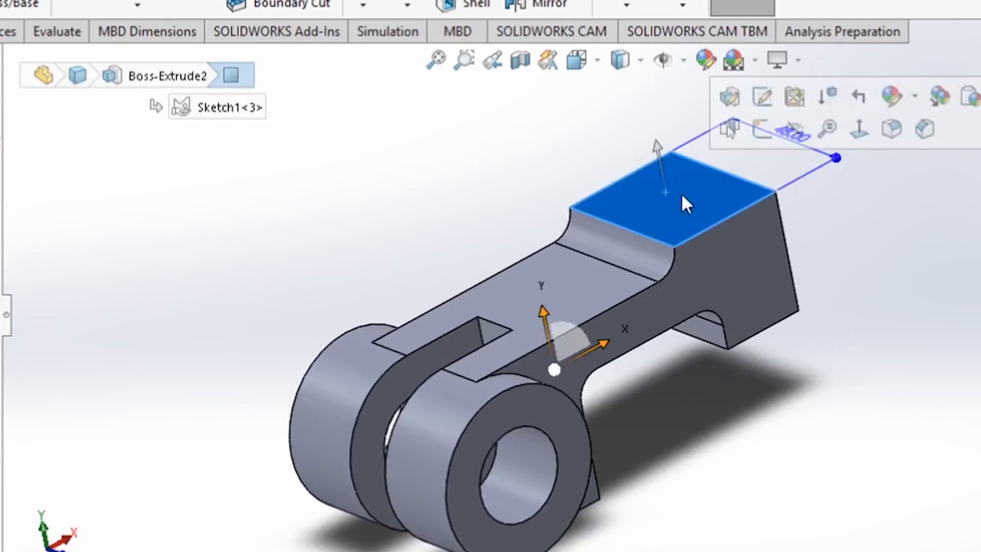
click(762, 131)
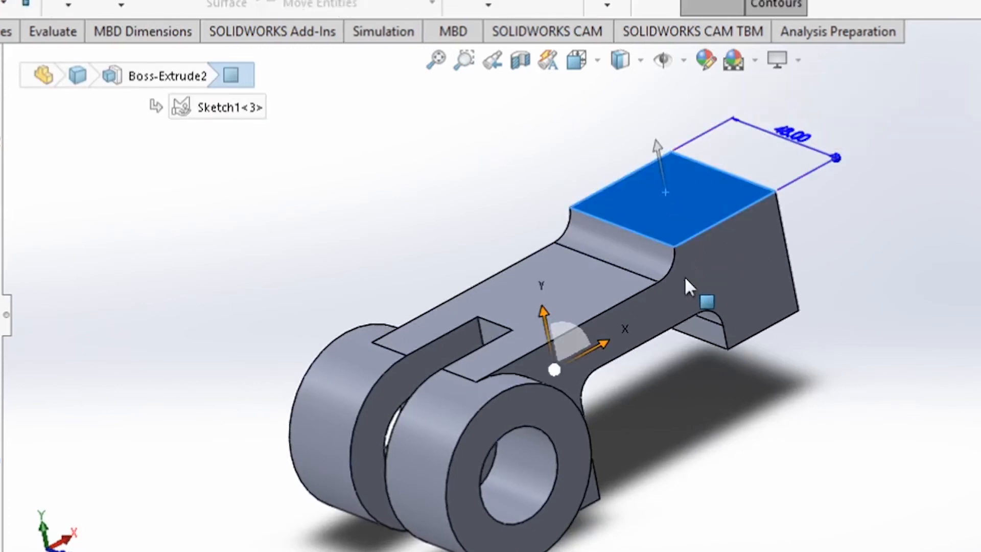
middle_drag(799, 378, 824, 431)
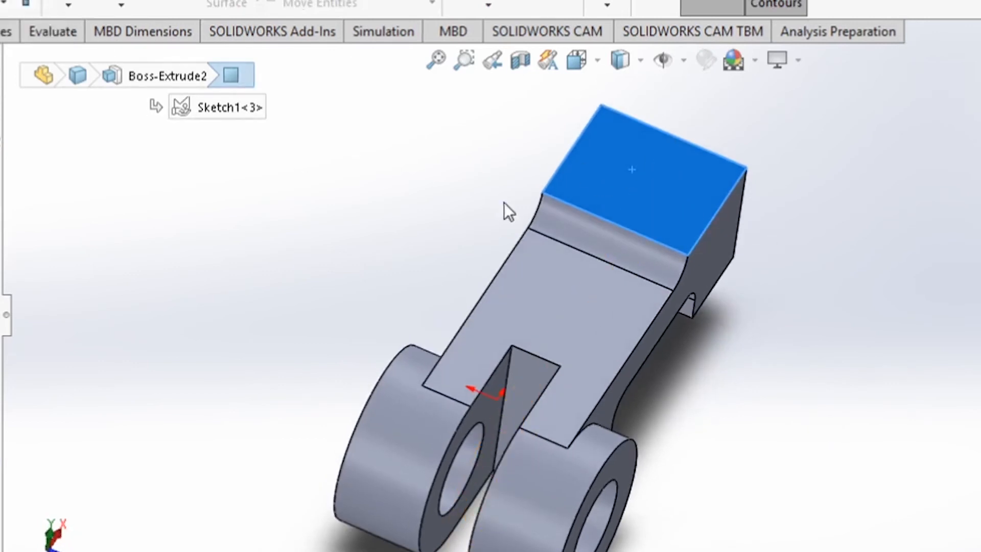
click(543, 193)
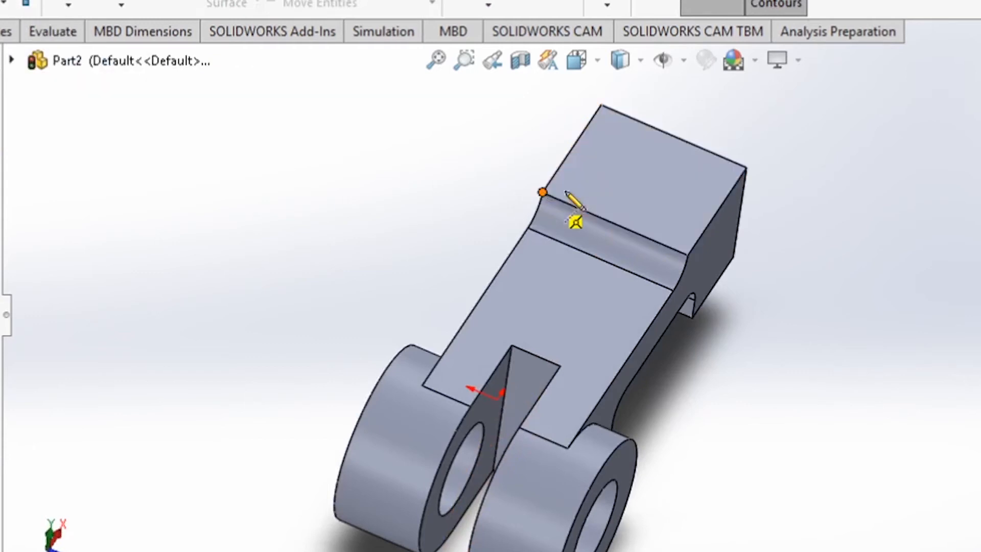
click(746, 168)
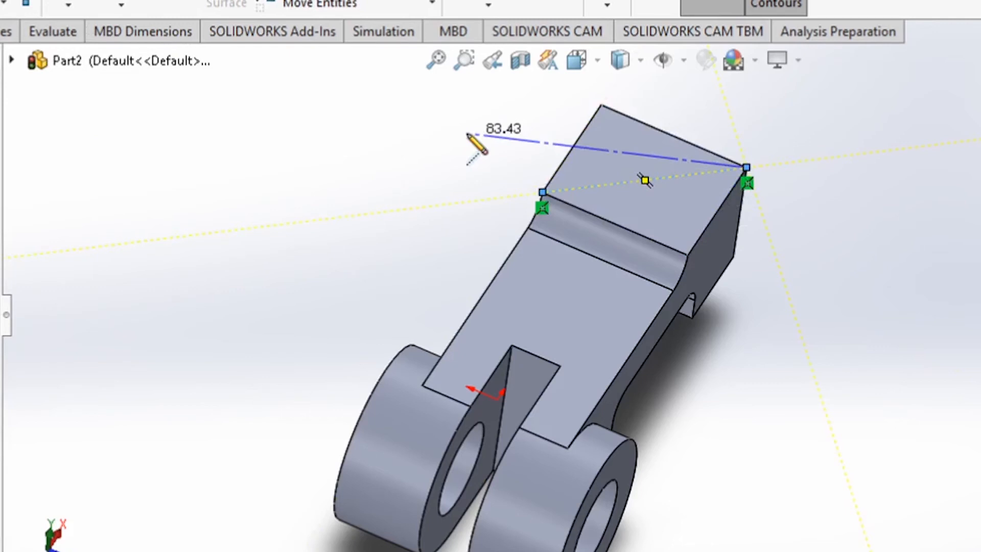
key(Escape)
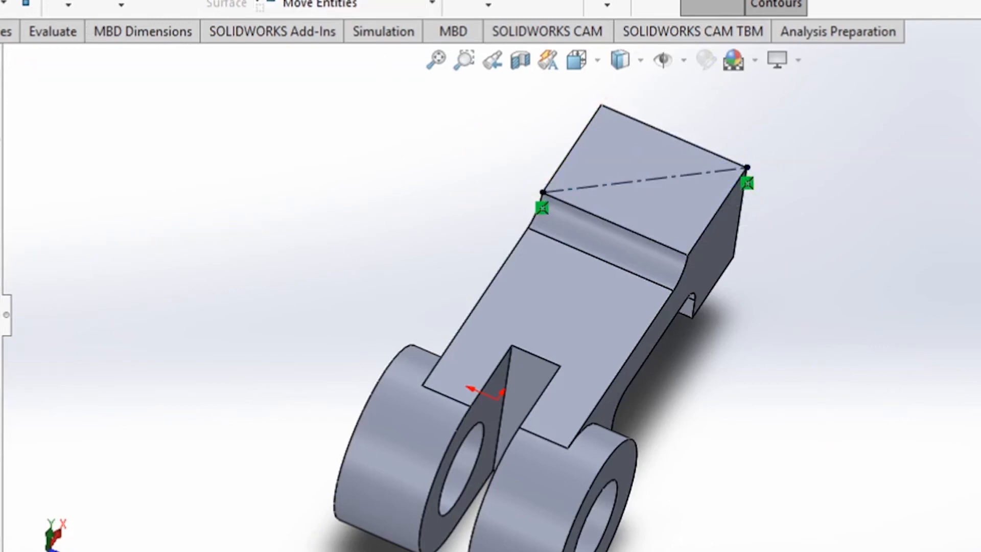
Sketch two concentric circles centred on the midpoint of the diagonal centerline.
click(645, 180)
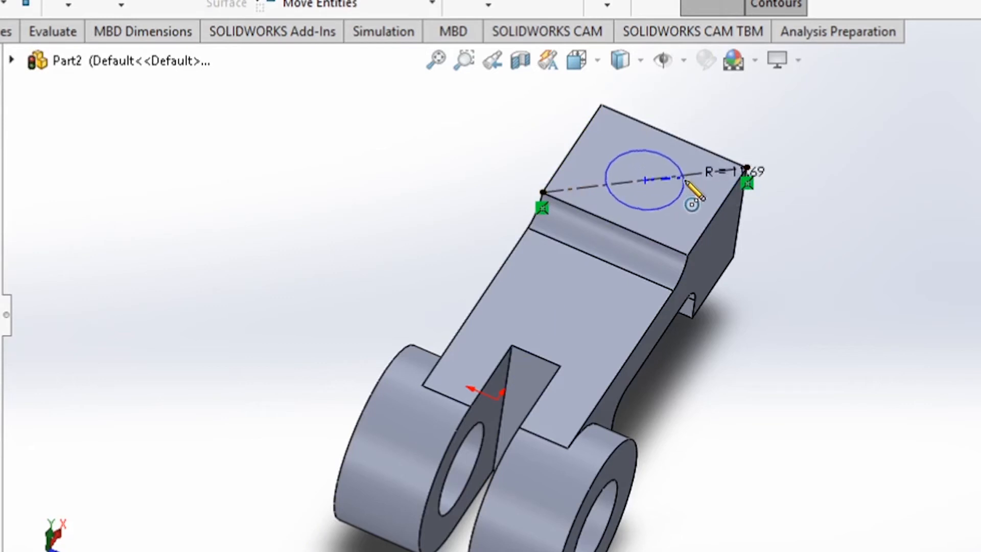
click(691, 206)
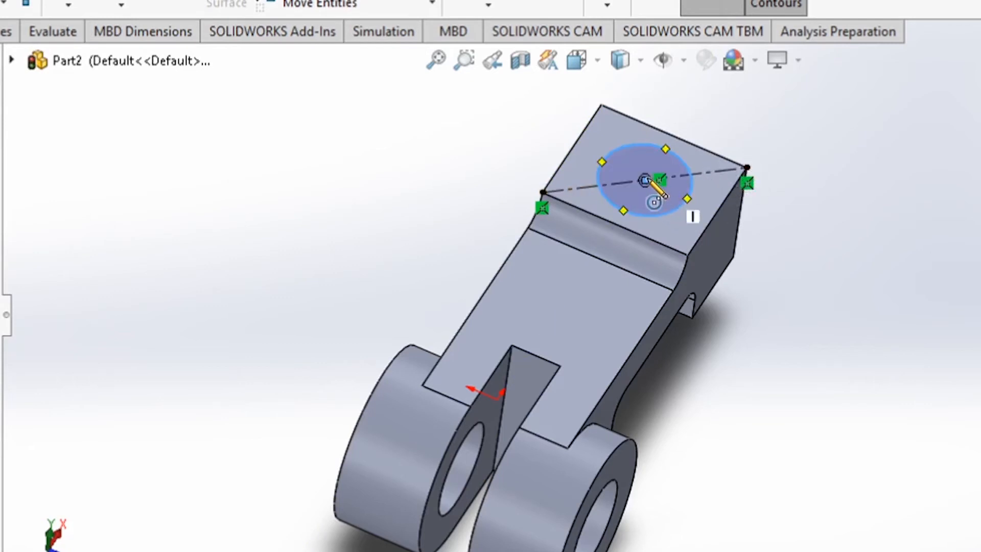
click(645, 180)
click(661, 201)
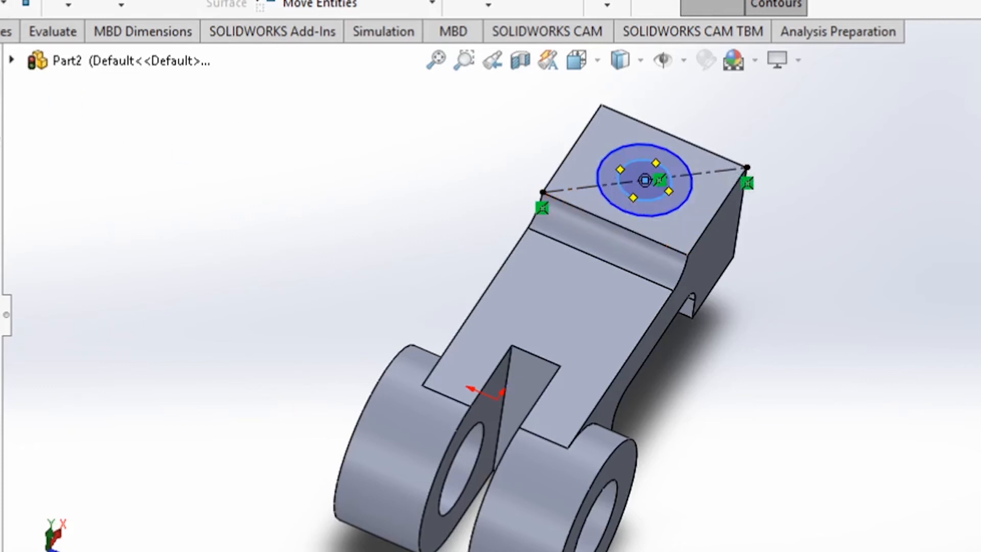
Dimension the outer circle's diameter as 32 mm.
scroll(719, 175, down, 2)
click(661, 240)
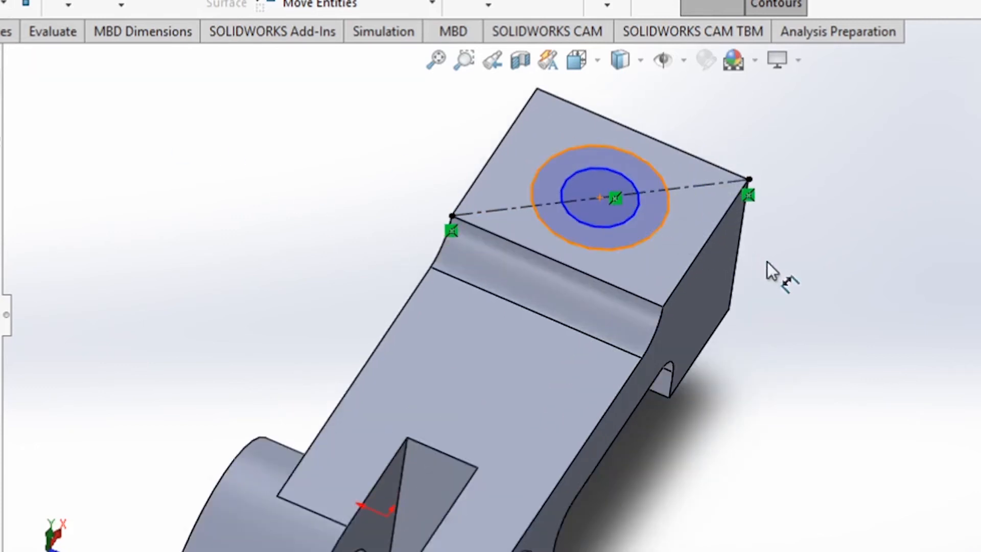
click(743, 275)
key(Return)
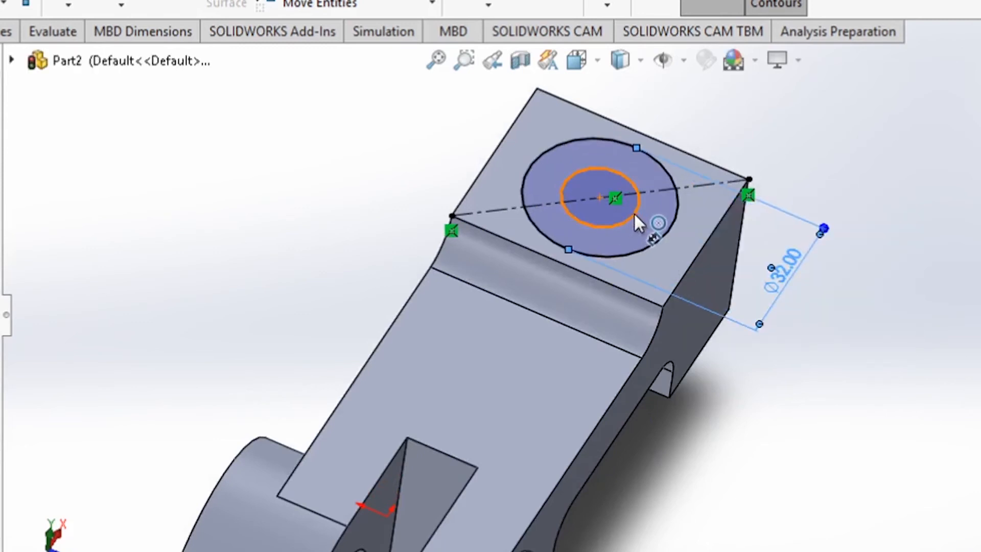
Dimension the inner circle's diameter and extrude the ring between the two circles upward from the raised block's upper face.
click(634, 214)
click(687, 103)
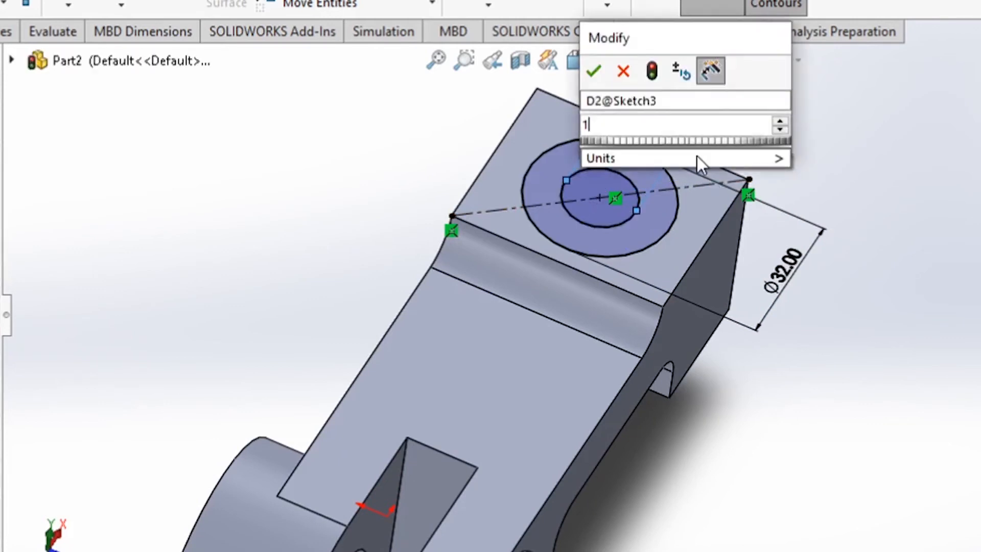
key(Return)
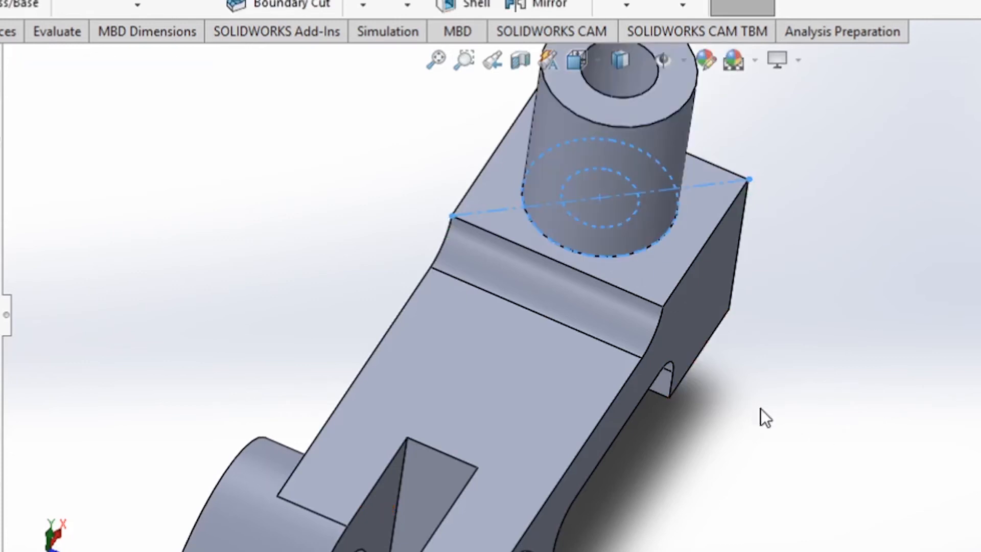
Start a sketch on the Front Plane and draw a sloped line about 64 mm long from the arm's upper face to the boss's upper outer edge.
scroll(762, 444, up, 3)
mouse_move(761, 451)
middle_down()
mouse_move(740, 364)
mouse_move(795, 374)
mouse_move(715, 327)
middle_up()
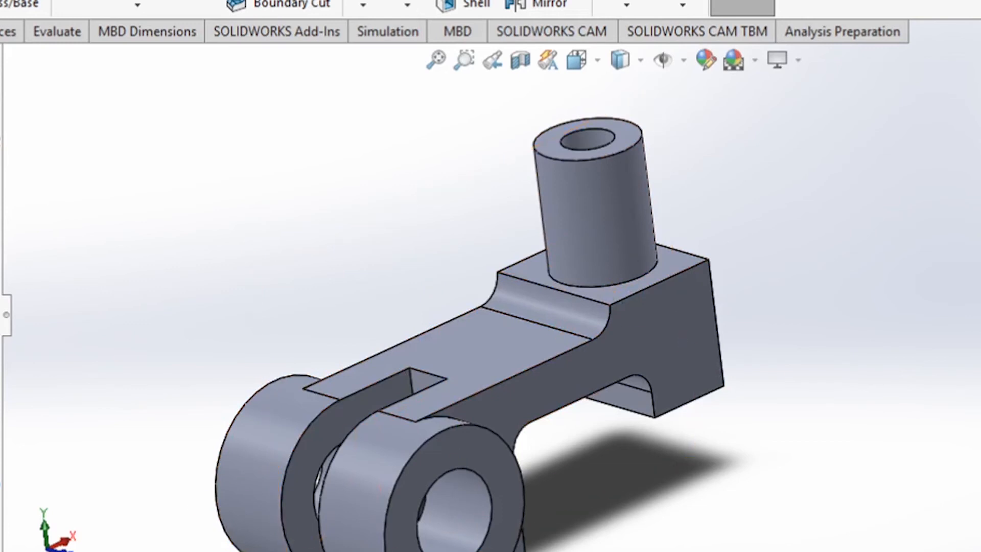
middle_drag(401, 470, 444, 497)
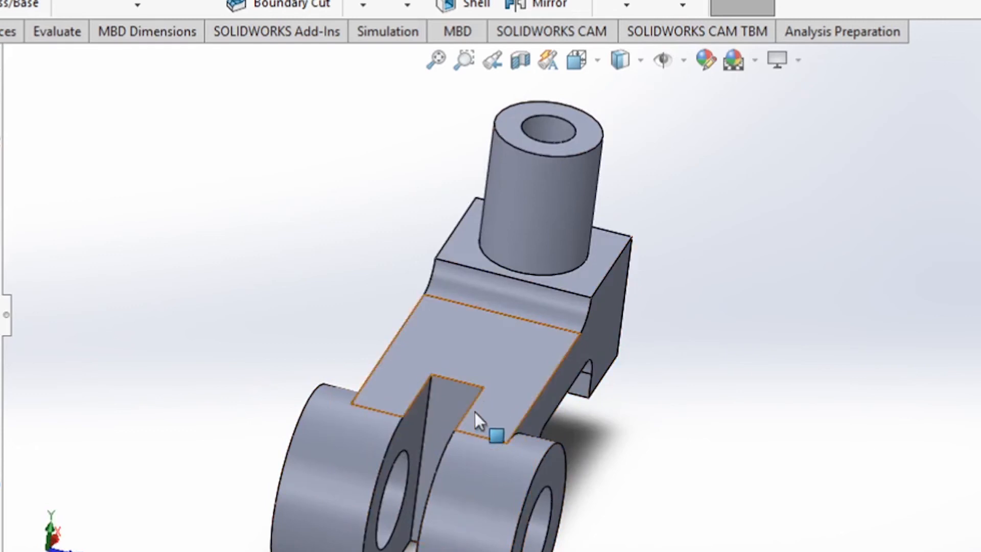
click(1, 230)
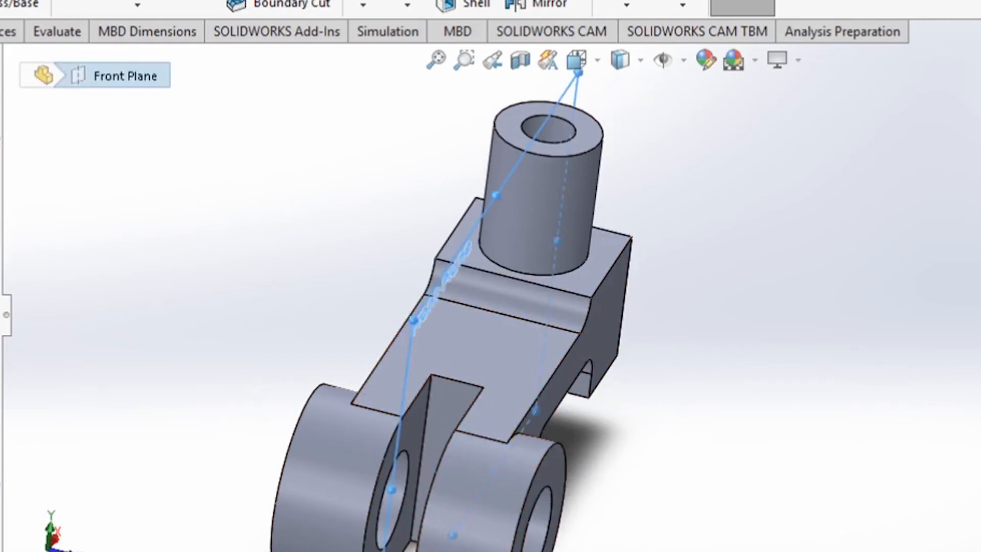
middle_drag(766, 418, 727, 366)
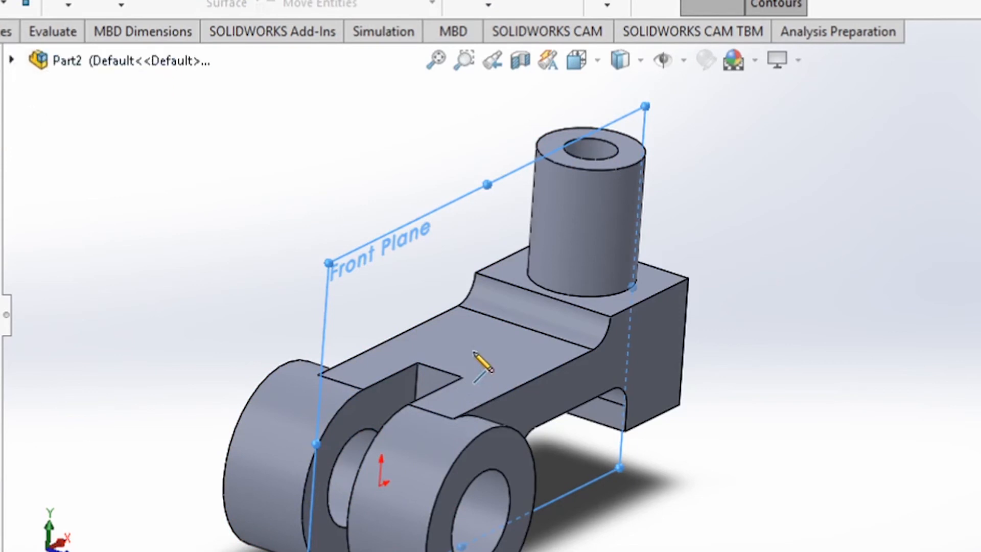
key(space)
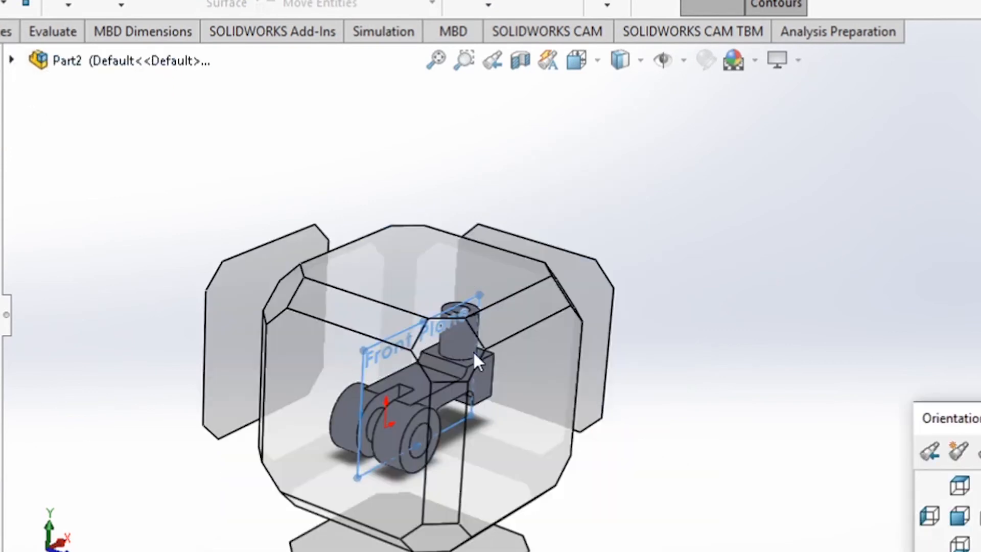
click(505, 391)
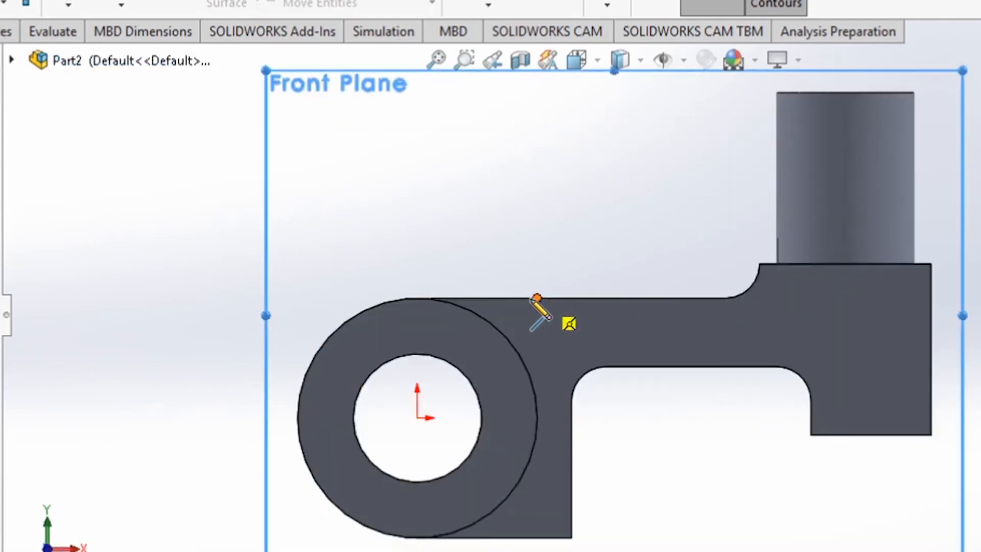
click(571, 297)
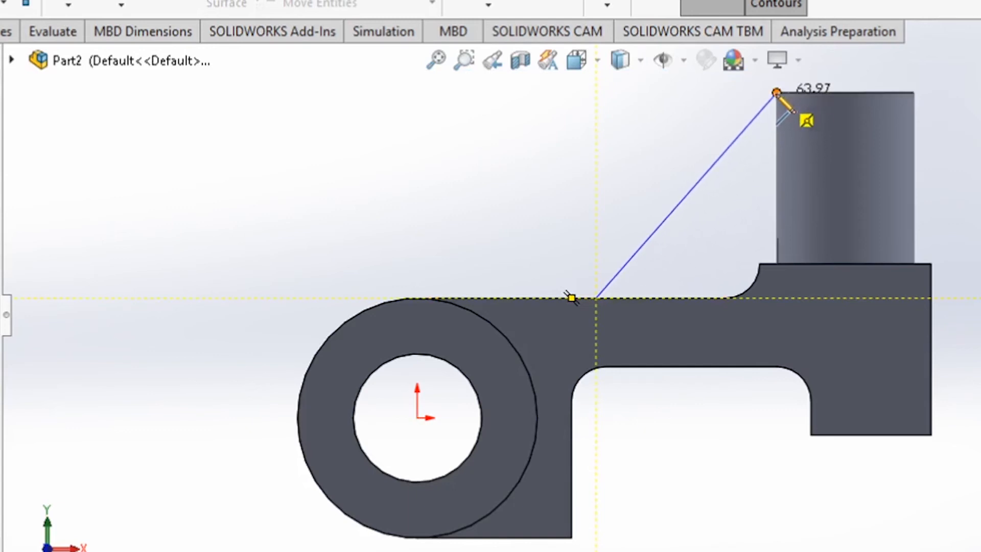
click(777, 92)
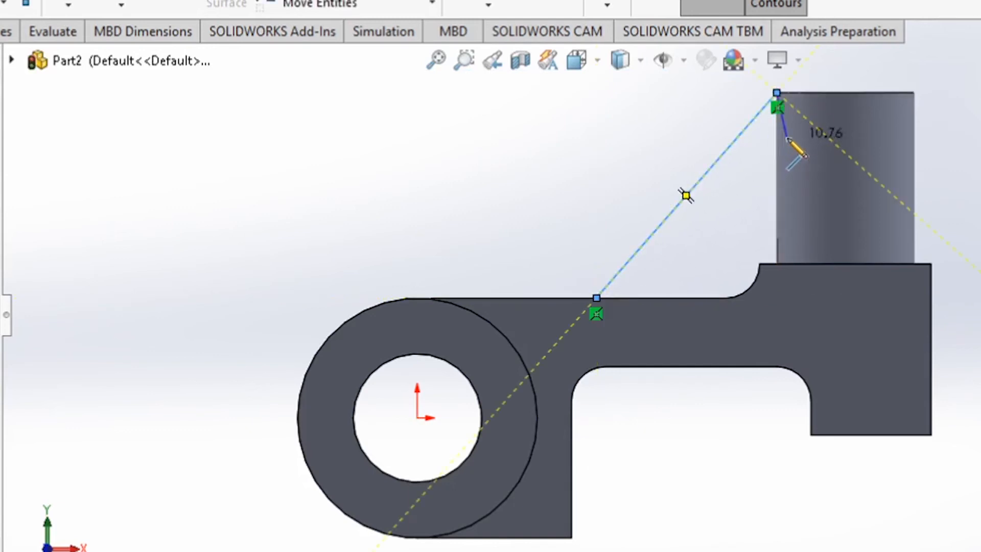
key(Escape)
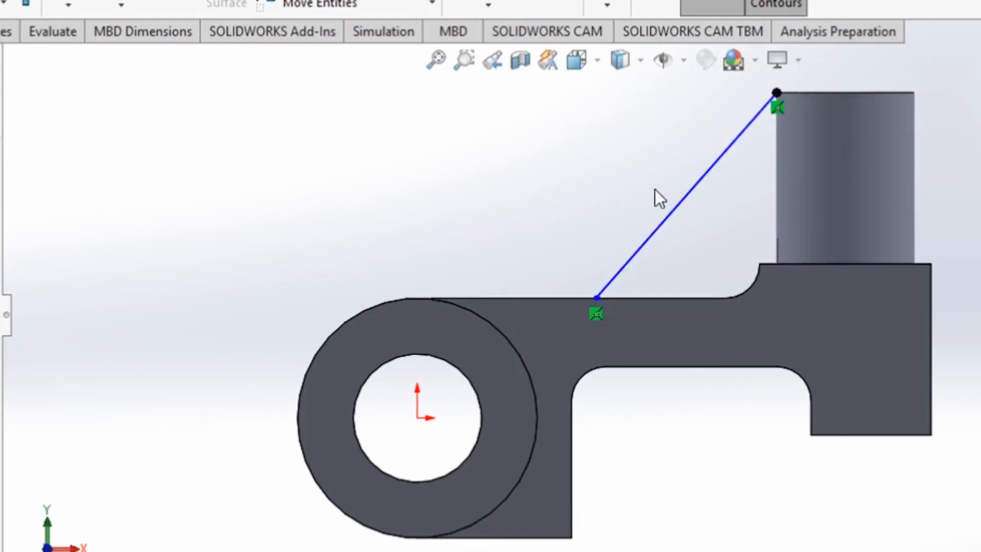
Dimension the horizontal distance between the slot's inner end and the sloped line's lower endpoint as 20 mm.
middle_drag(604, 314, 613, 332)
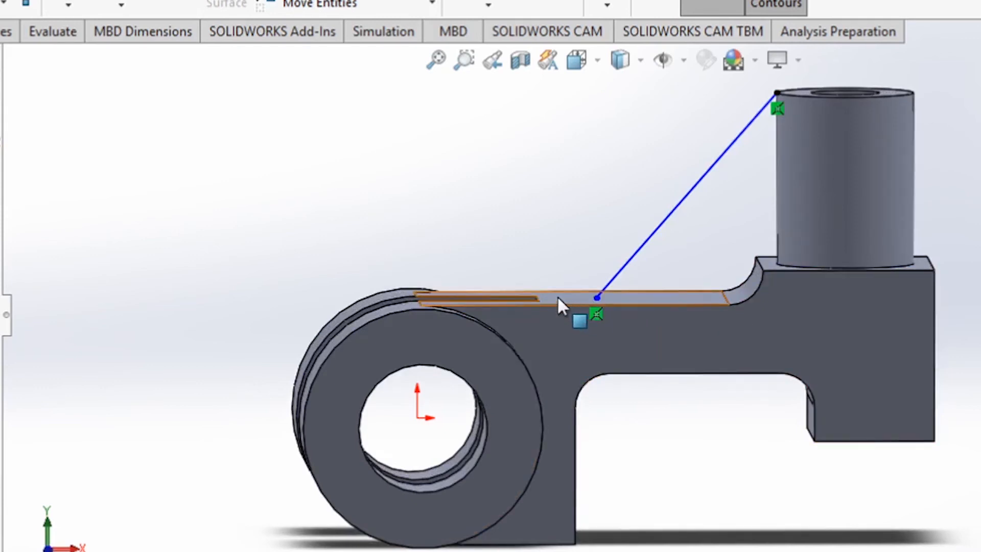
middle_drag(545, 299, 544, 311)
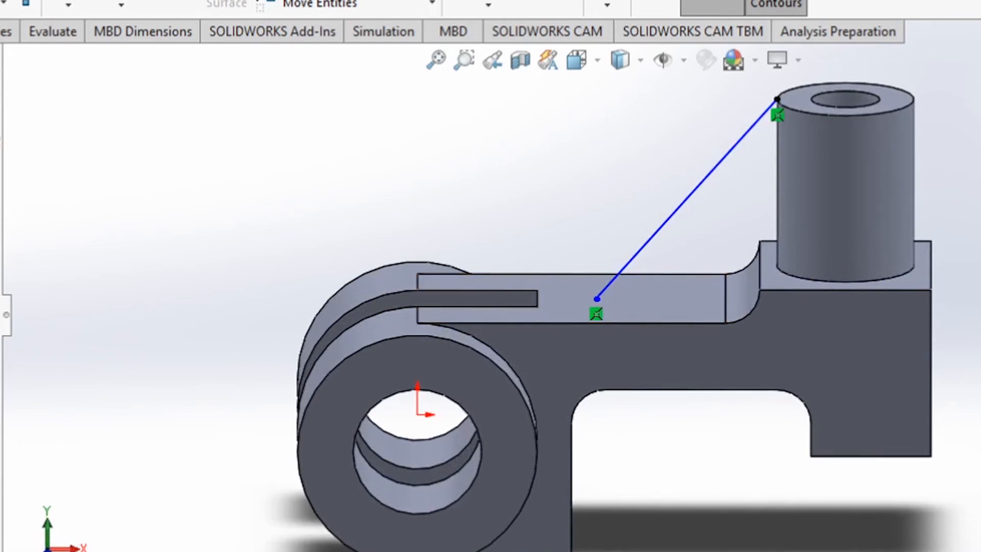
click(540, 305)
click(597, 299)
click(571, 342)
click(574, 356)
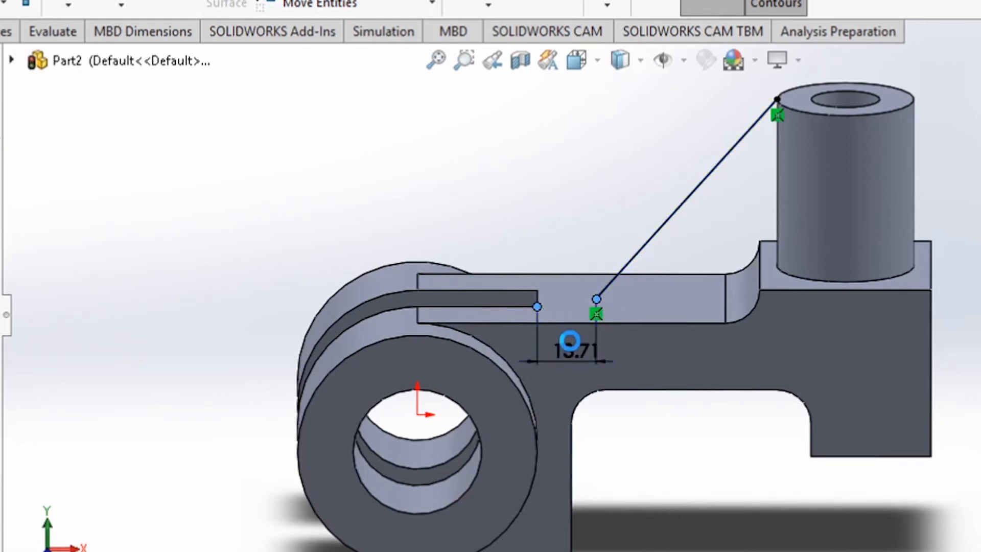
text(20)
key(Return)
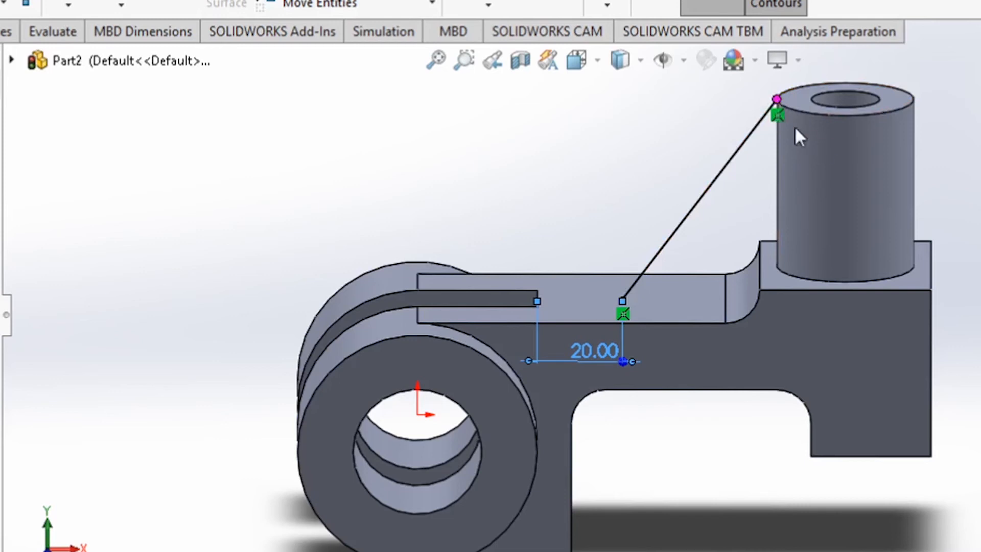
Draw a horizontal line across the boss's top face from the sloped line's upper endpoint to the hole's edge.
middle_drag(795, 203, 787, 139)
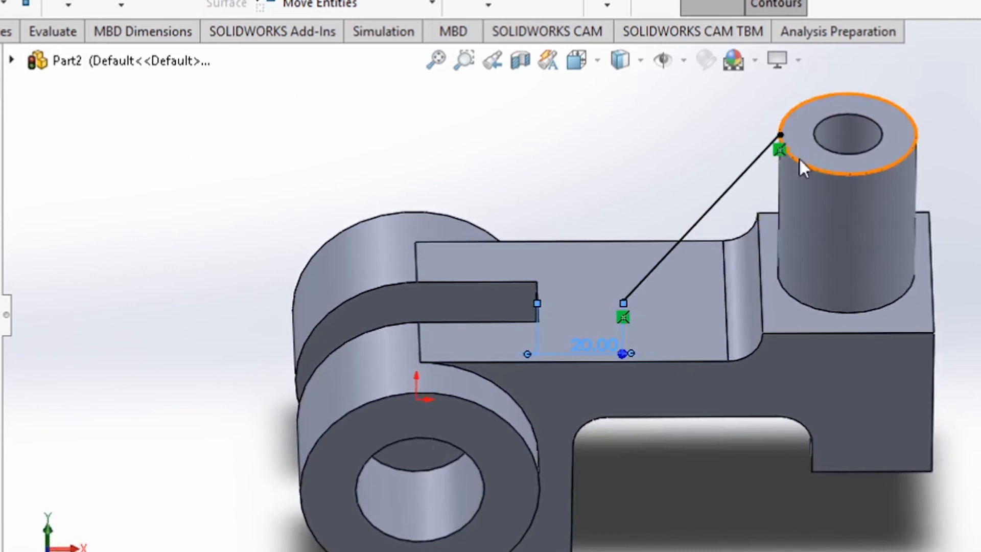
click(784, 137)
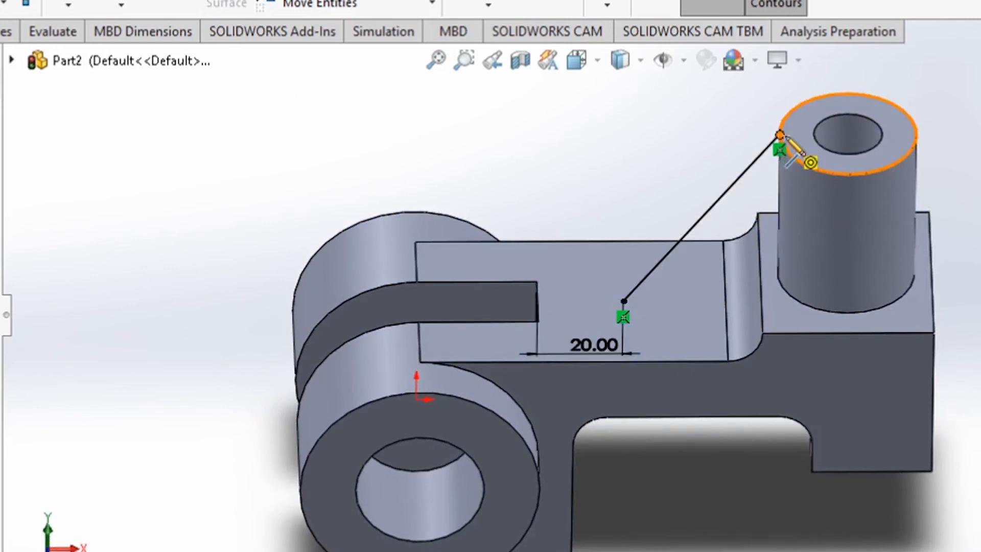
click(813, 133)
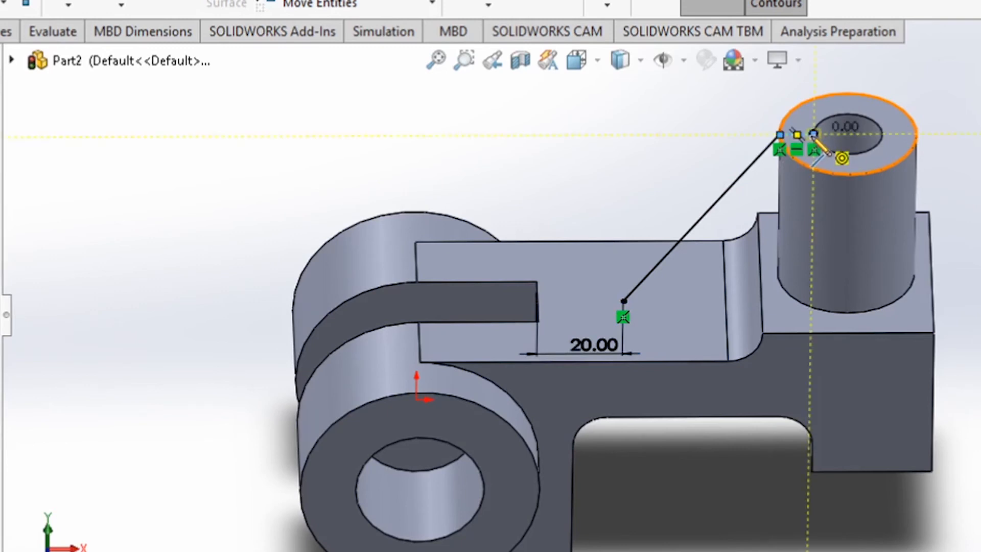
click(783, 139)
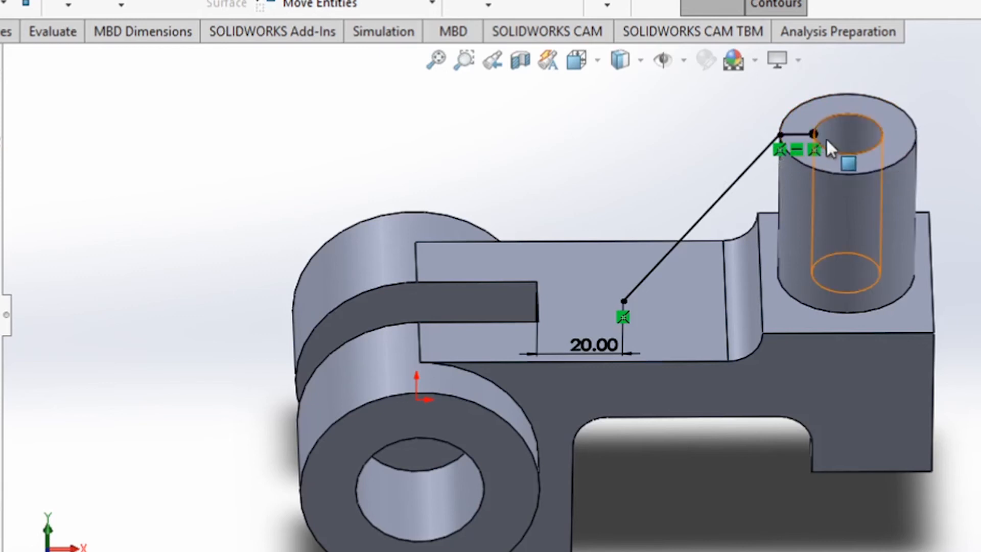
Create a rib from the open sketch profile between the arm and the boss, with its thickness on both sides of the sketch.
scroll(808, 139, down, 5)
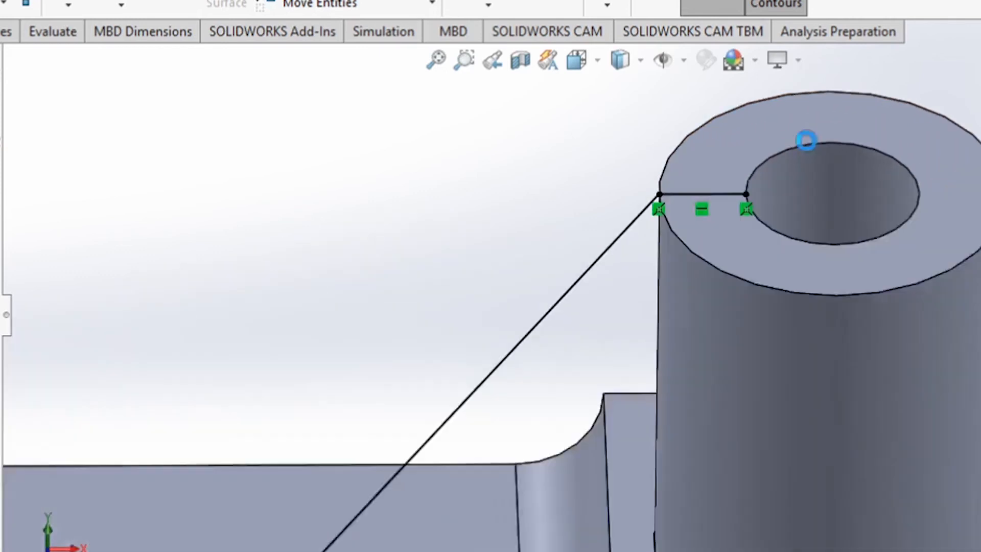
scroll(807, 140, down, 1)
mouse_move(640, 209)
middle_down()
mouse_move(630, 214)
mouse_move(636, 231)
middle_up()
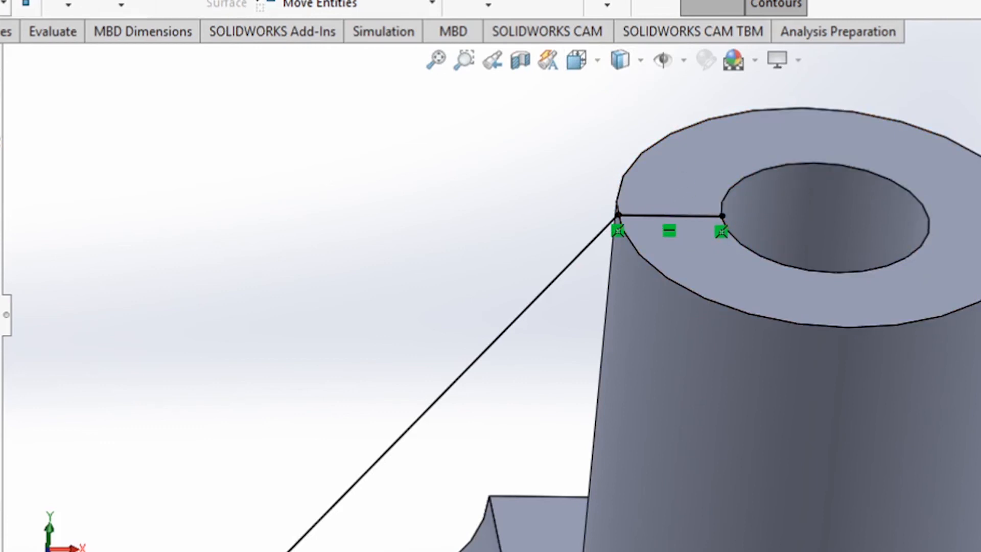
click(0, 32)
click(459, 0)
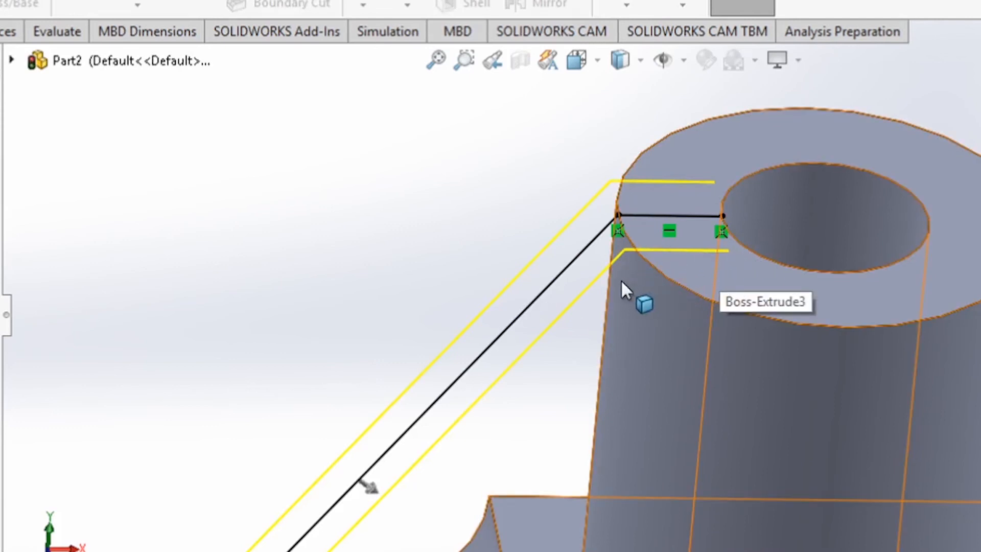
scroll(620, 286, up, 1)
mouse_move(535, 306)
middle_down()
mouse_move(534, 279)
mouse_move(530, 299)
middle_up()
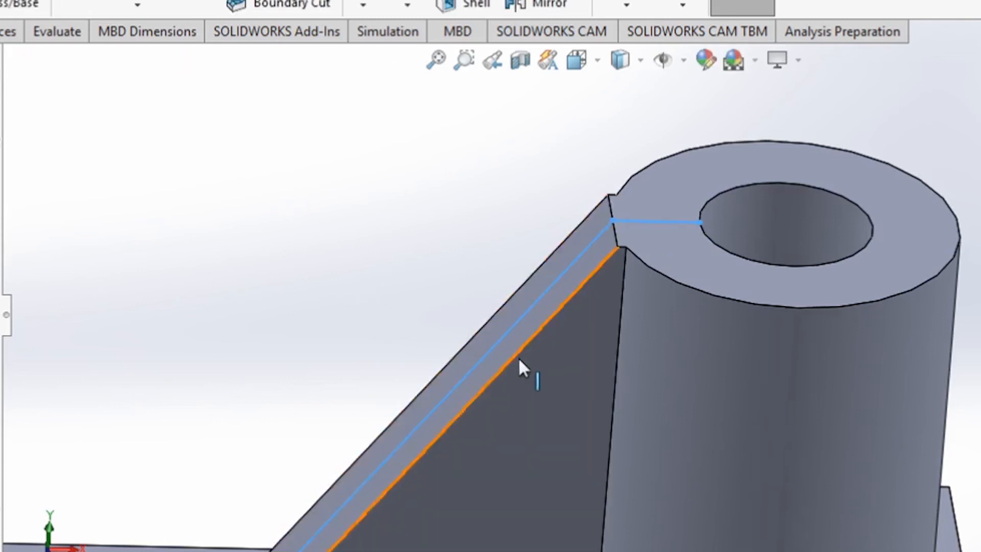
Apply an orange appearance to the whole body.
scroll(555, 412, up, 5)
middle_drag(940, 477, 979, 478)
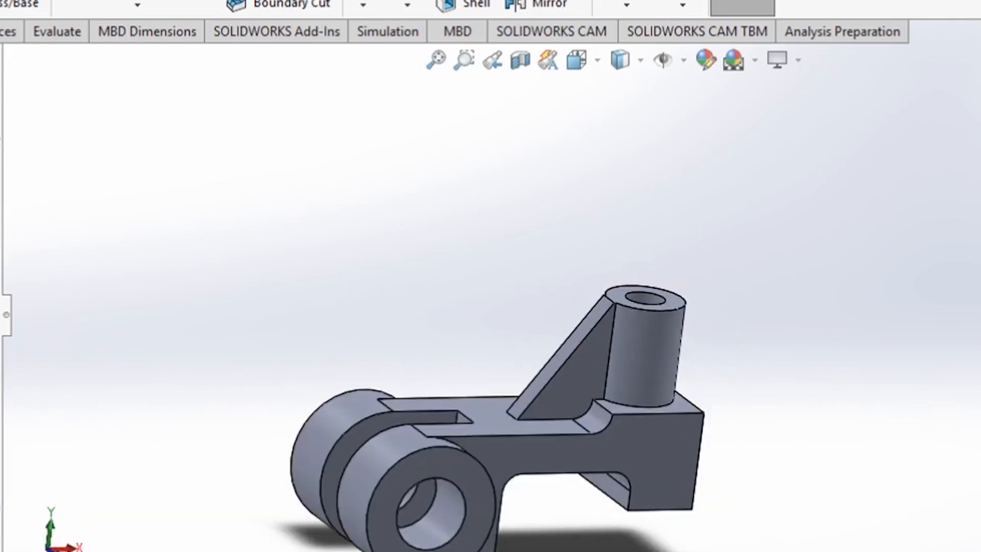
click(507, 449)
right_click(508, 449)
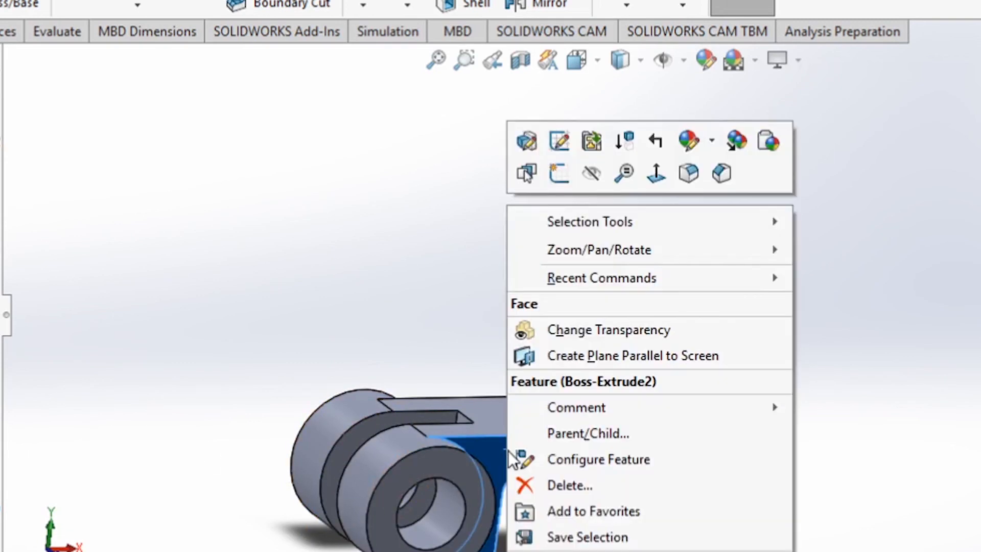
click(689, 144)
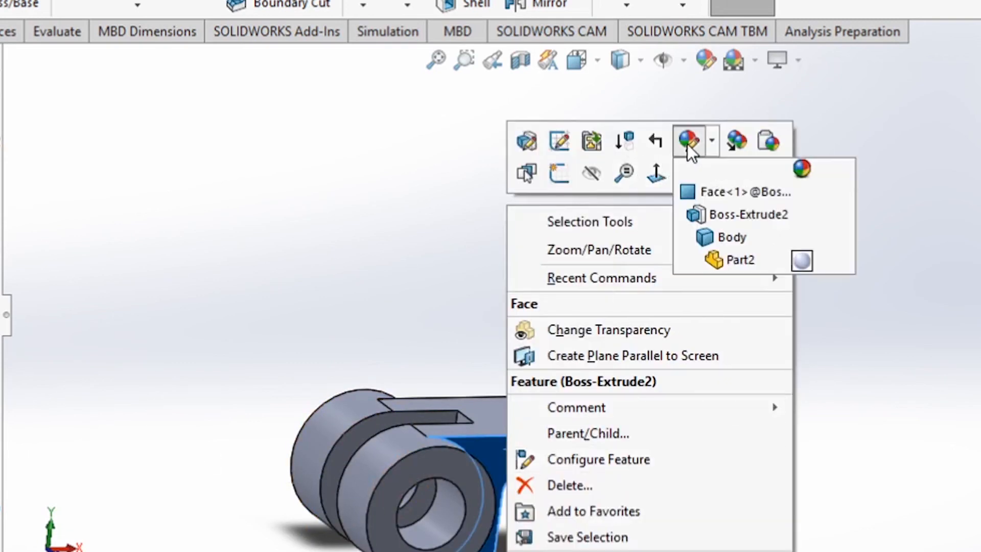
click(723, 241)
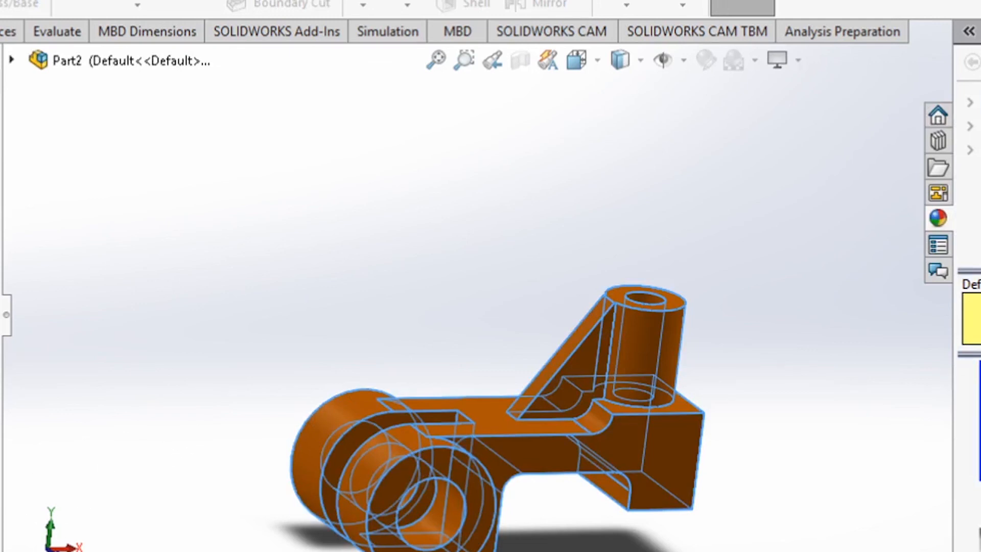
key(Return)
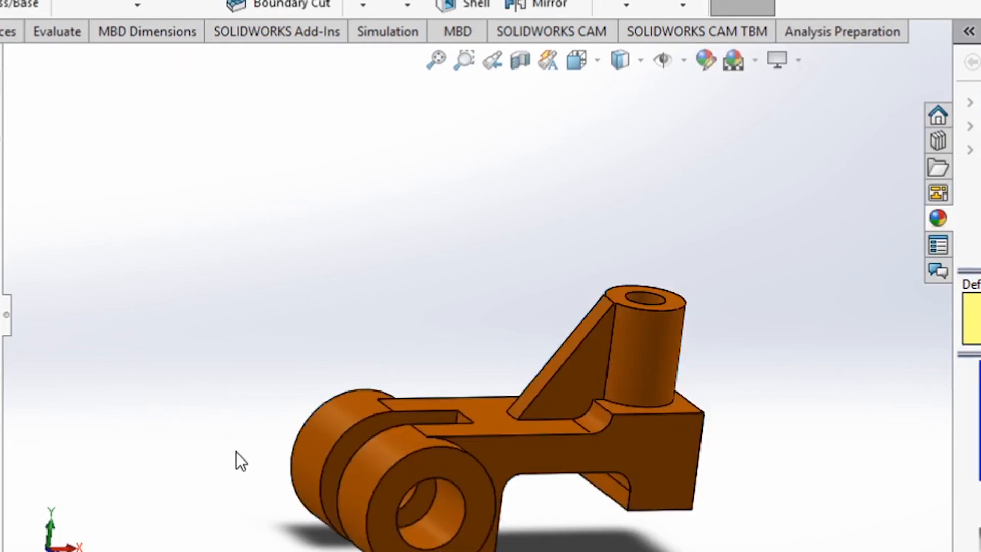
Show the part in an isometric view and select the Front Plane.
key(space)
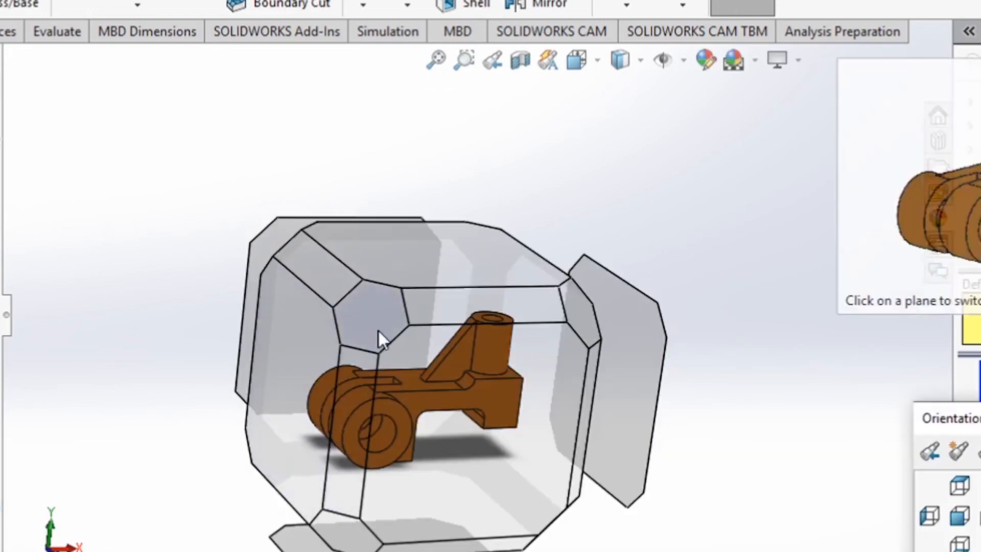
click(416, 437)
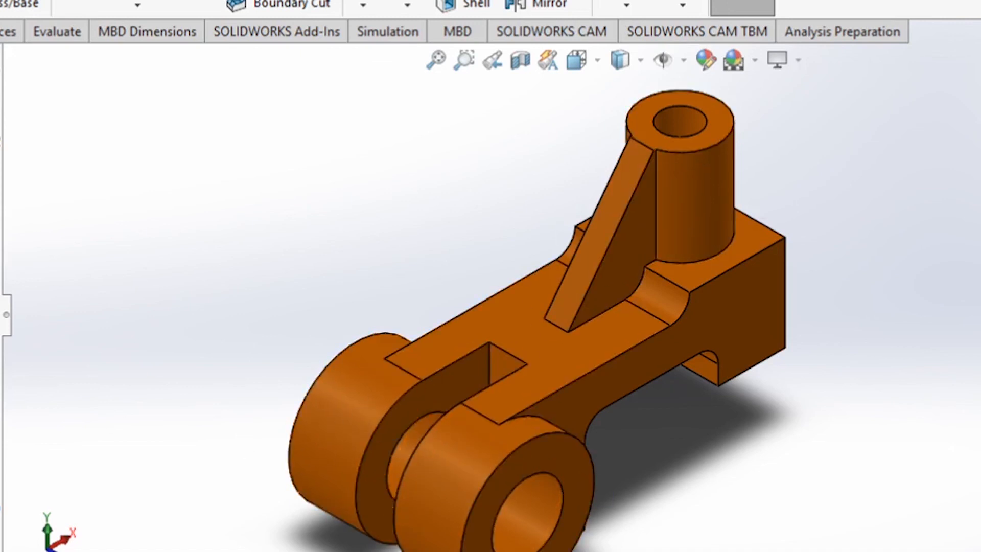
click(1, 204)
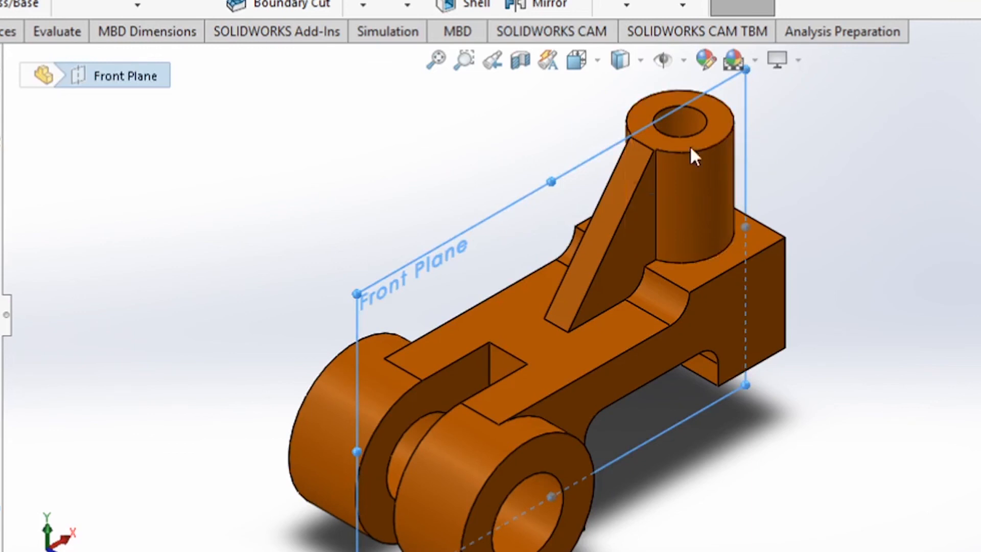